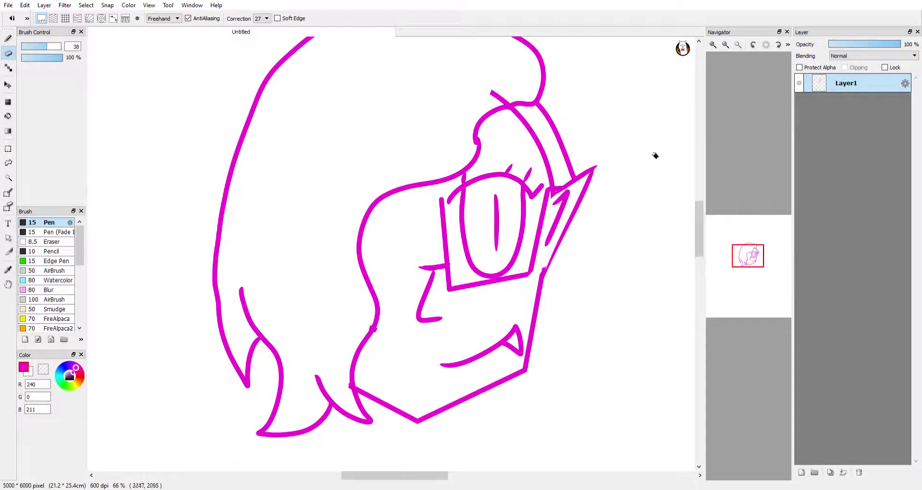
Step: Erase the inner hair line running between the fringe and the corner of the glasses
scroll(655, 155, "up", 2)
left_click_drag(550, 240, 508, 158)
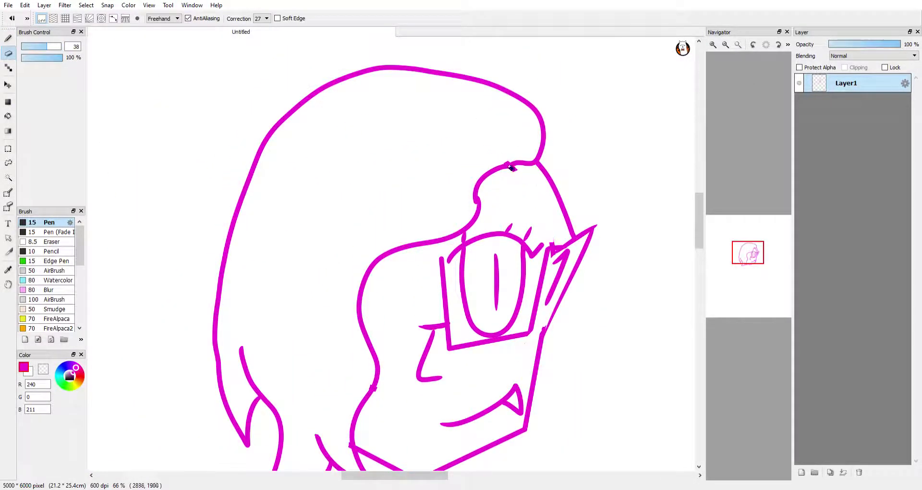
scroll(699, 221, "down", 3)
Step: Draw the second lens and eye at the face's far edge, and a speech bubble beside the head
left_click_drag(408, 158, 376, 249)
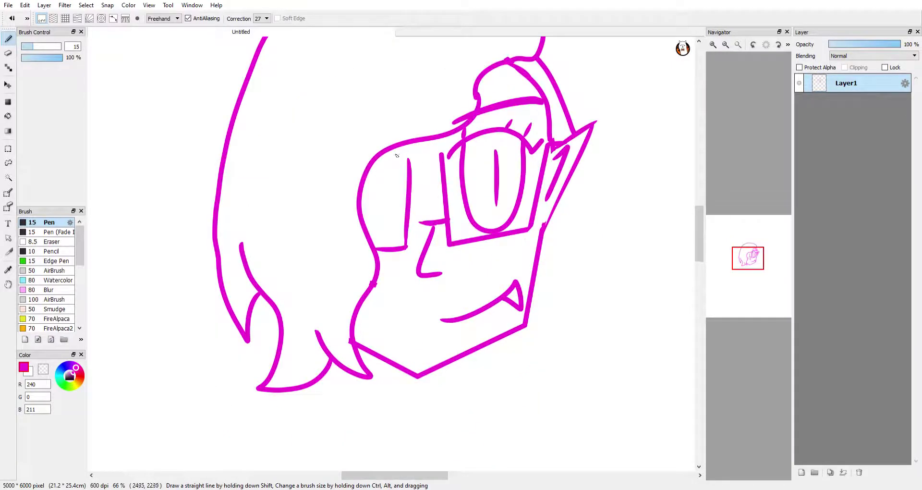
left_click_drag(401, 155, 366, 237)
left_click_drag(507, 338, 576, 425)
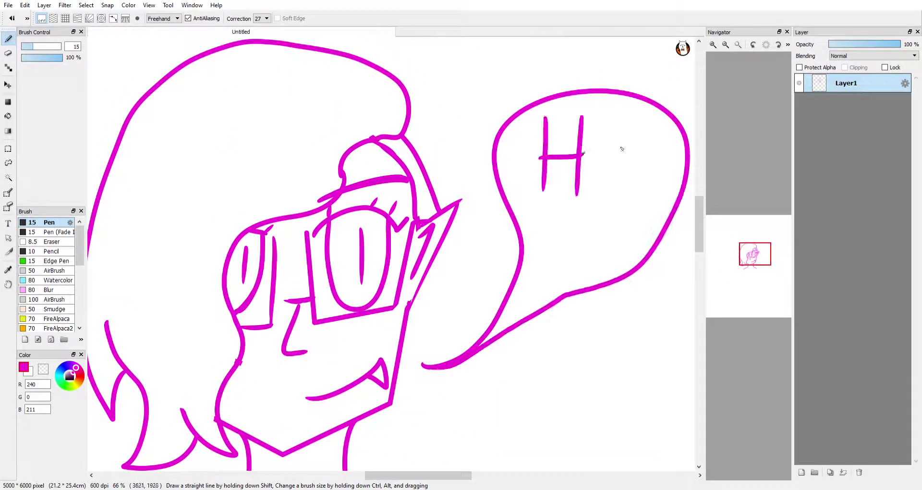
Step: In liao.mdp, trace the underside of the creature's lower jaw on Layer3 with the size 15 pen in light green
left_click_drag(123, 322, 278, 225)
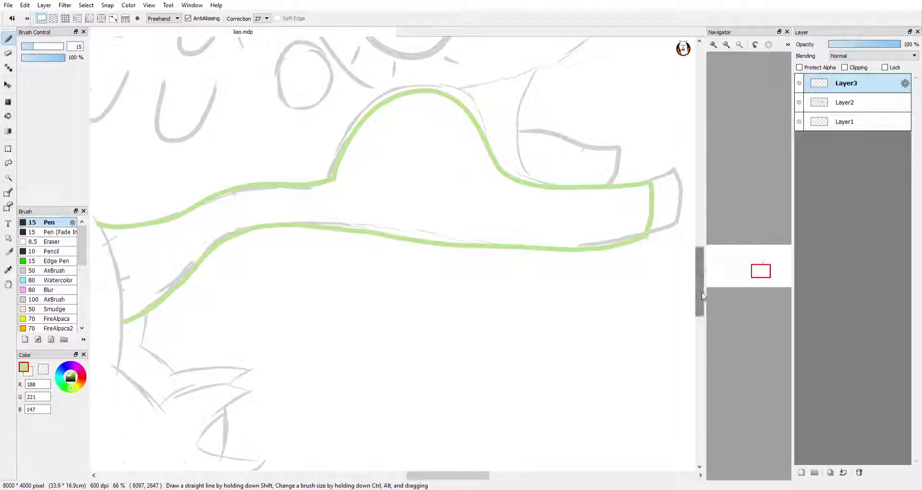
left_click_drag(702, 295, 702, 265)
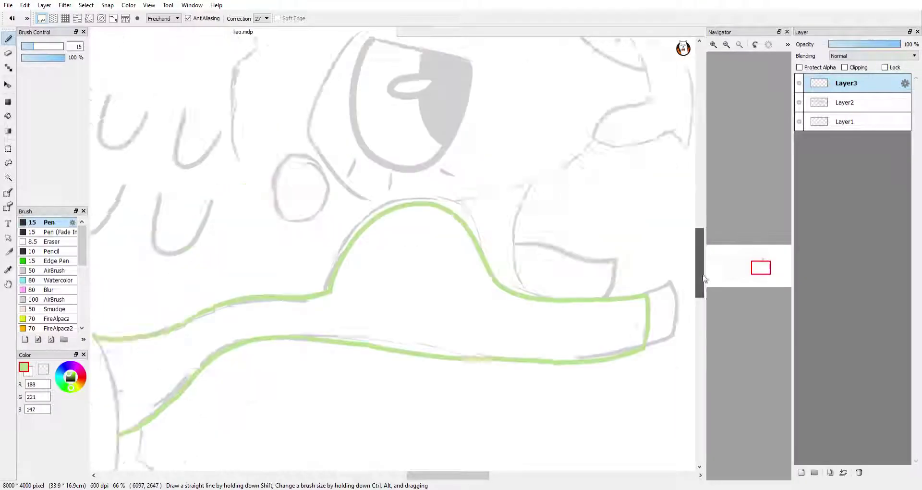
left_click_drag(448, 474, 471, 475)
Step: Trace the upper jaw, snout, forehead and back of the head over the grey sketch in green
left_click_drag(432, 211, 473, 102)
key("ctrl+minus")
left_click_drag(506, 143, 466, 129)
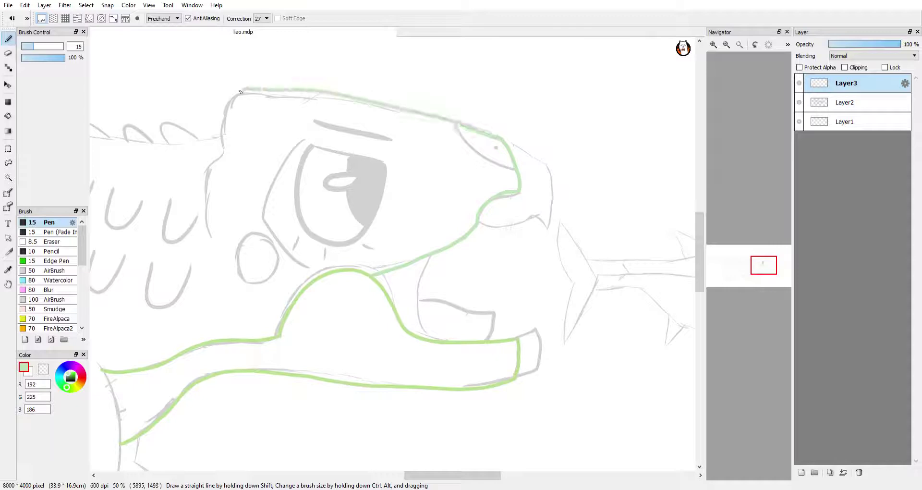
mouse_move(217, 149)
left_mouse_down()
mouse_move(208, 194)
mouse_move(510, 185)
left_mouse_up()
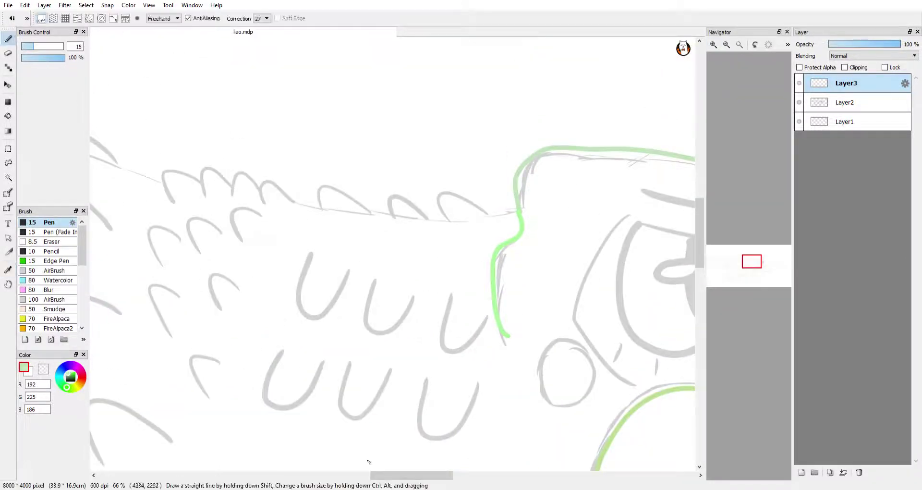
Step: Trace the upper and lower outlines of the creature's tail in pale green
left_click(733, 49)
left_click_drag(151, 287, 360, 175)
left_click_drag(170, 280, 419, 337)
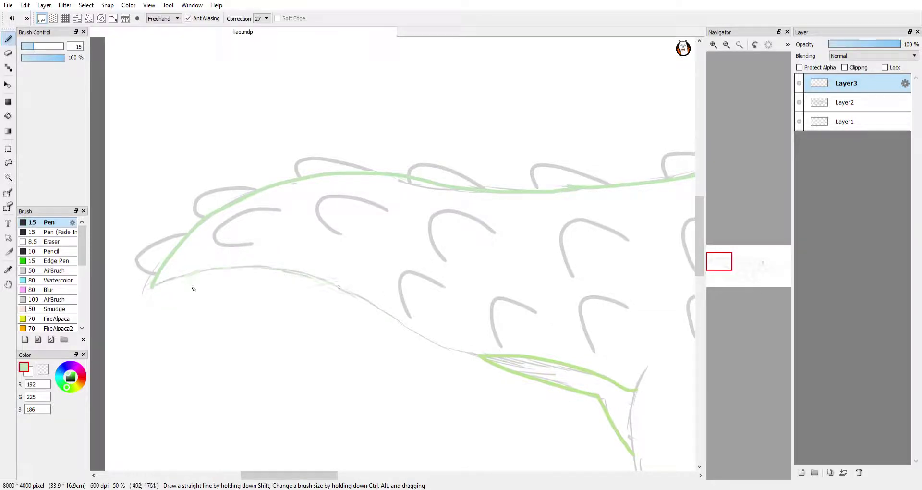
scroll(193, 288, "up", 1)
Step: Trace the eye's outline in light orange and the pupil's border in black
key("e")
scroll(130, 86, "down", 2)
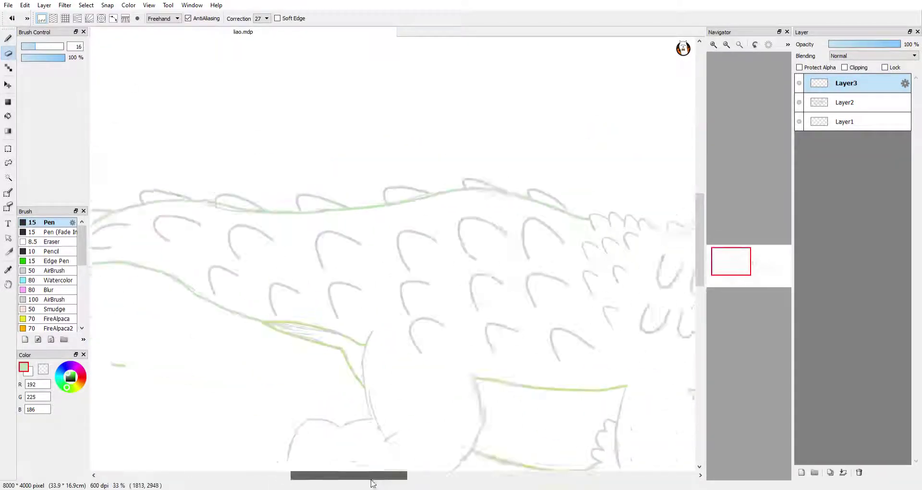
left_click_drag(370, 483, 425, 485)
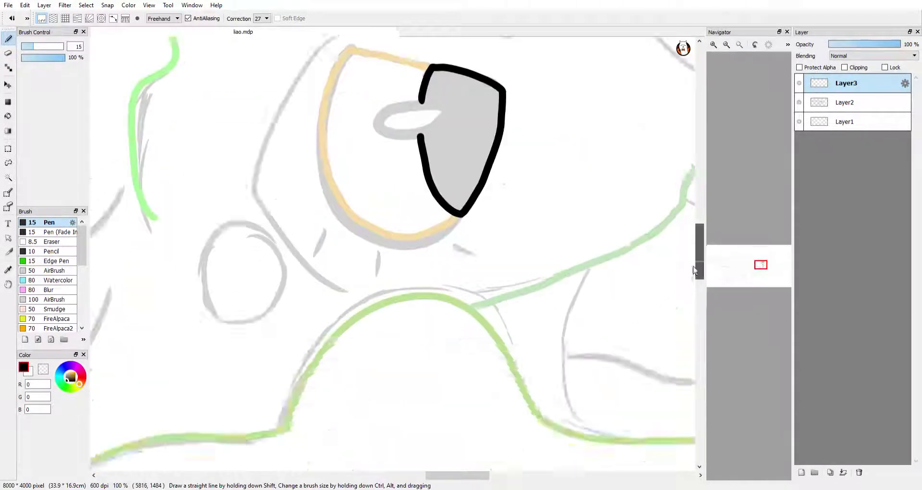
Step: Trace the eyebrow, lashes and cheek curve in bright green, and the circle behind the eye using the concentric circle snap
left_click(141, 192, "alt")
left_click_drag(357, 129, 494, 154)
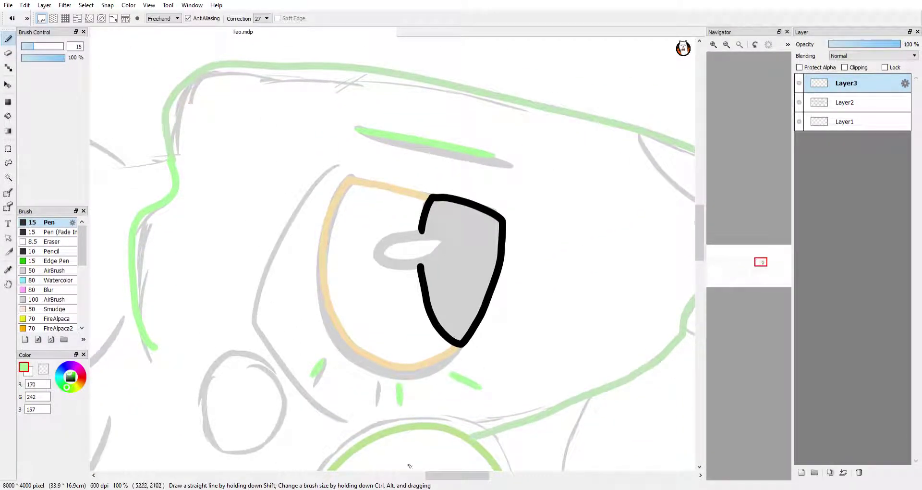
scroll(409, 466, "left", 3)
scroll(409, 466, "down", 3)
left_click(101, 18)
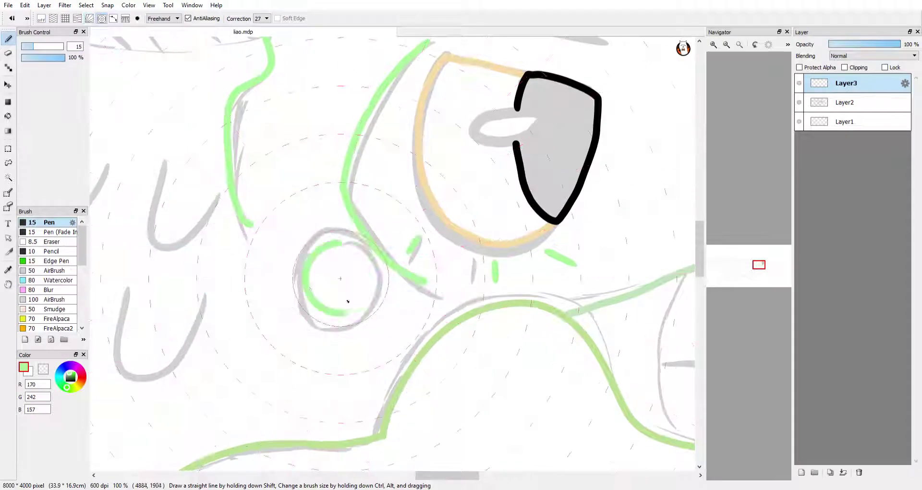
Step: Turn off snapping and trace the six U-shaped scales on the neck in bright green
scroll(348, 301, "left", 3)
scroll(347, 240, "down", 4)
scroll(361, 108, "up", 3)
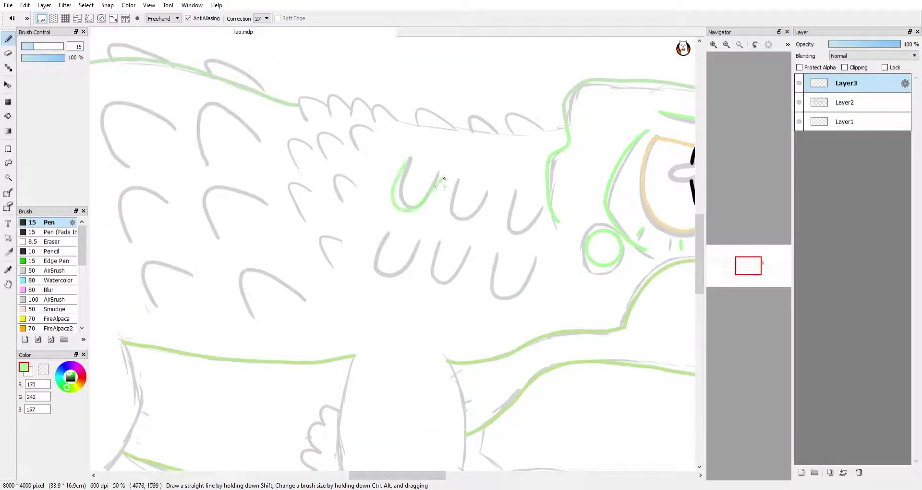
scroll(585, 268, "up", 1)
scroll(585, 280, "up", 3)
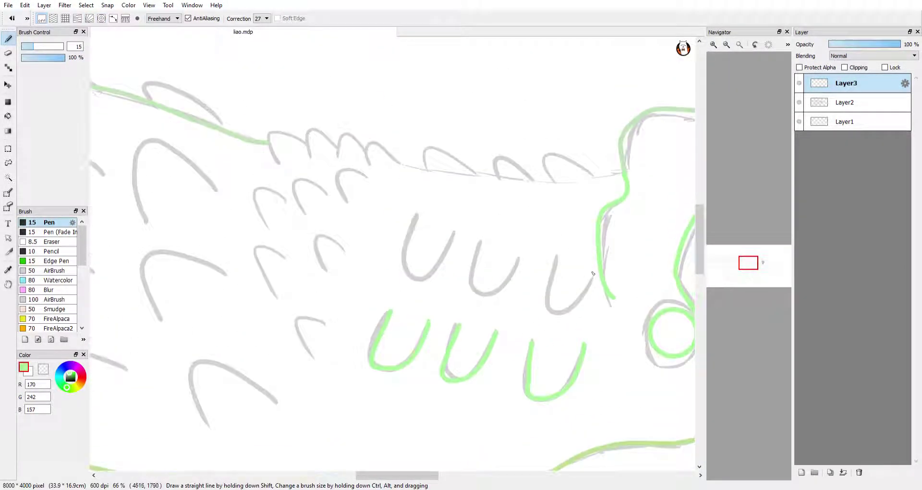
Step: Trace the scalloped ridge along the top of the neck and the small scales below it in bright green
scroll(528, 273, "up", 4)
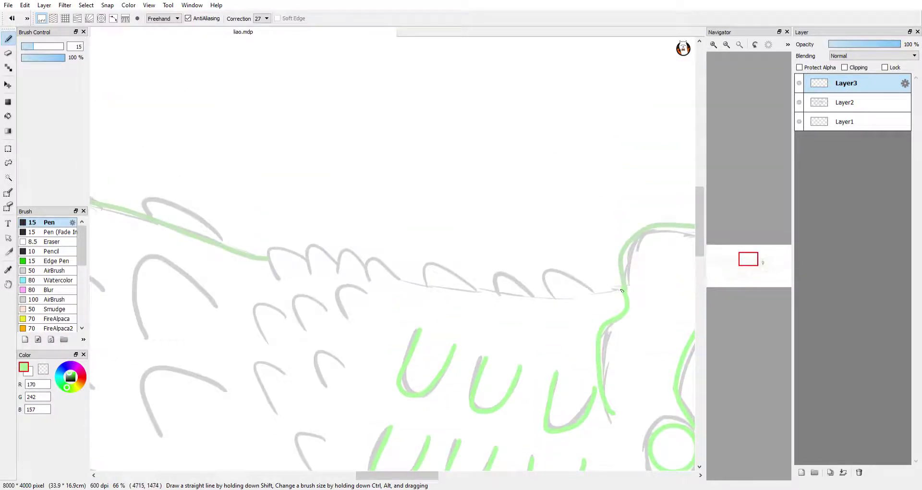
left_click_drag(429, 475, 415, 477)
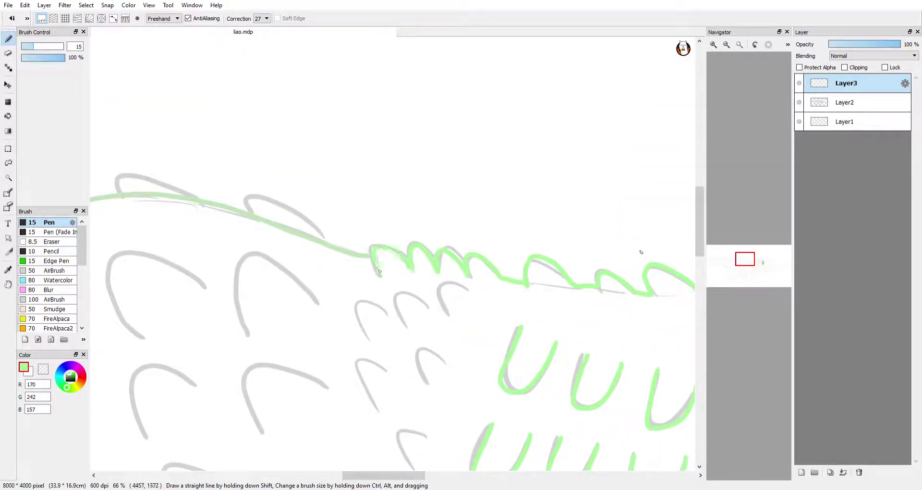
scroll(639, 259, "down", 3)
left_click_drag(439, 206, 466, 182)
left_click_drag(399, 212, 425, 200)
left_click_drag(360, 230, 385, 207)
scroll(418, 213, "down", 2)
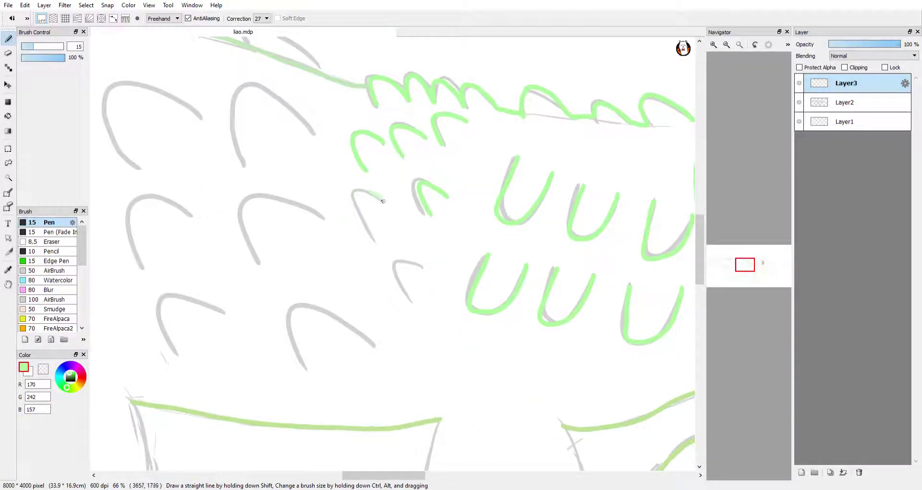
Step: Trace the large curved scales across the side of the body in bright green
scroll(436, 263, "left", 2)
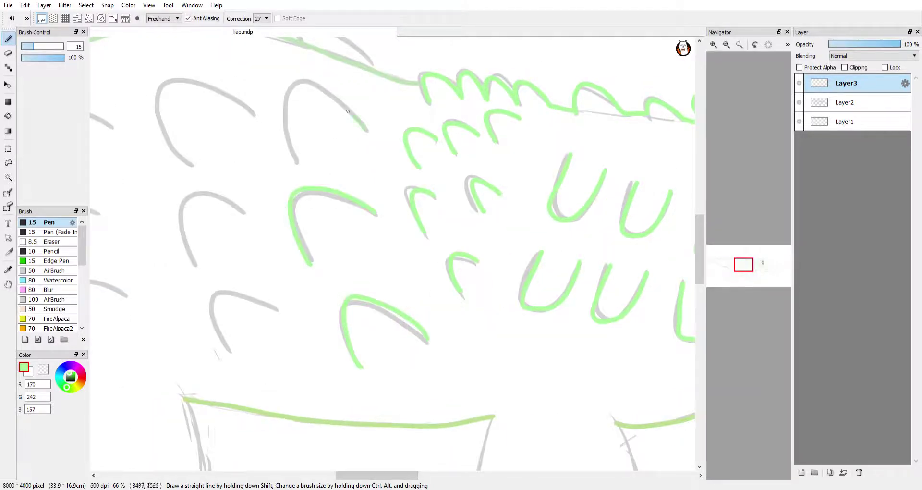
scroll(492, 310, "left", 5)
left_click_drag(379, 102, 409, 166)
scroll(450, 126, "left", 3)
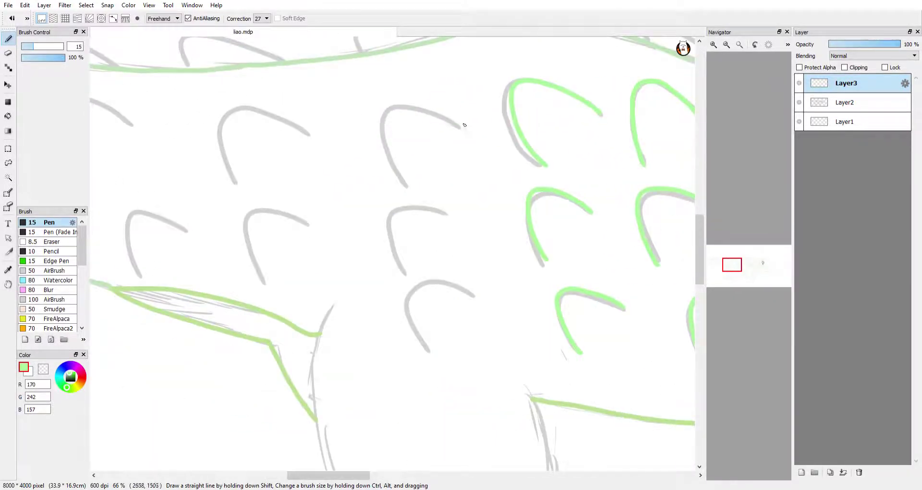
left_click_drag(413, 305, 432, 350)
scroll(397, 139, "left", 2)
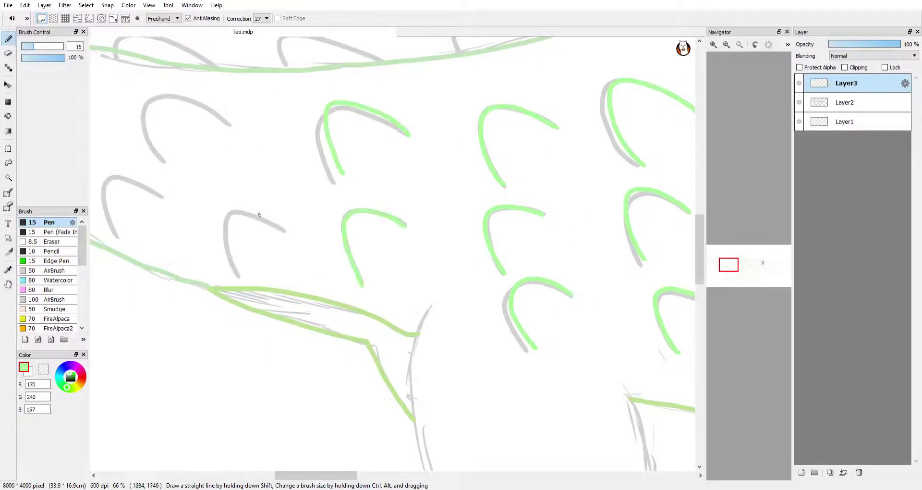
Step: Trace the remaining curved scales from the rear of the body to the tail tip in bright green
left_click_drag(242, 267, 289, 231)
scroll(460, 126, "left", 4)
left_click_drag(392, 199, 348, 235)
scroll(348, 235, "left", 3)
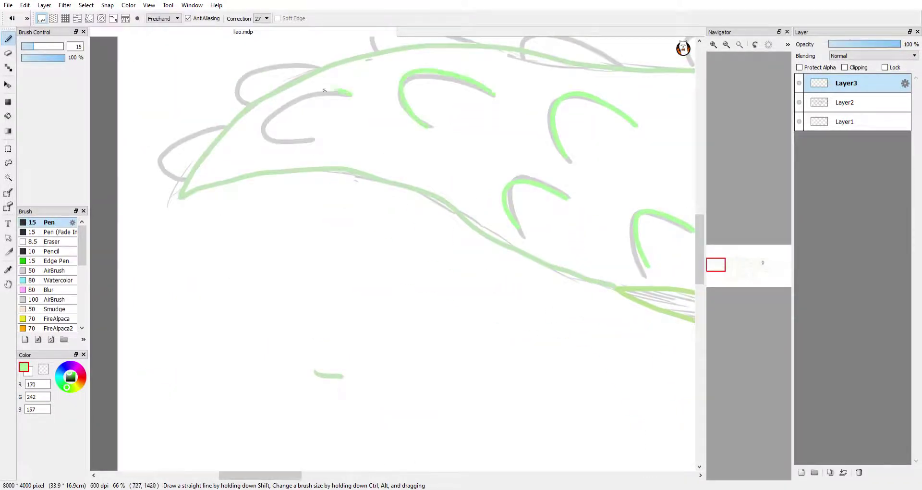
Step: Sample the pale green outline colour and trace the rear edge of the thigh and the rearmost hind leg with its claws
left_click(208, 194, "alt")
scroll(636, 261, "right", 5)
scroll(636, 261, "down", 2)
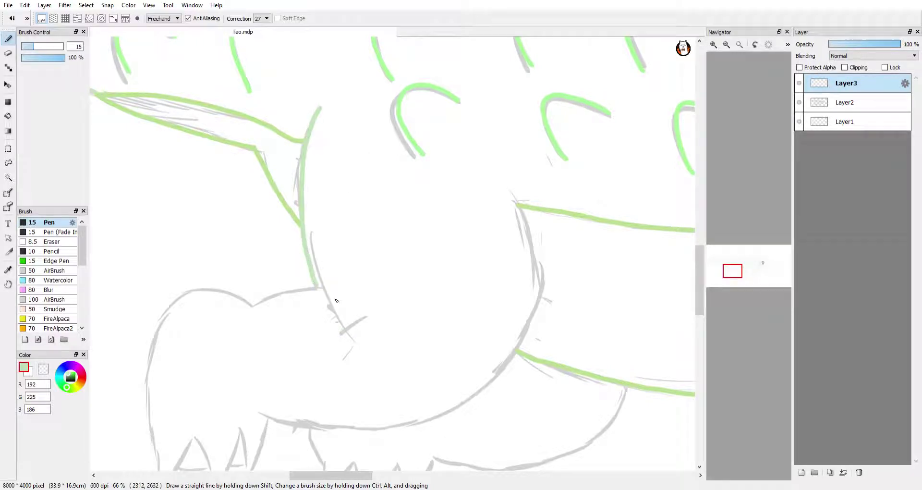
scroll(406, 295, "left", 2)
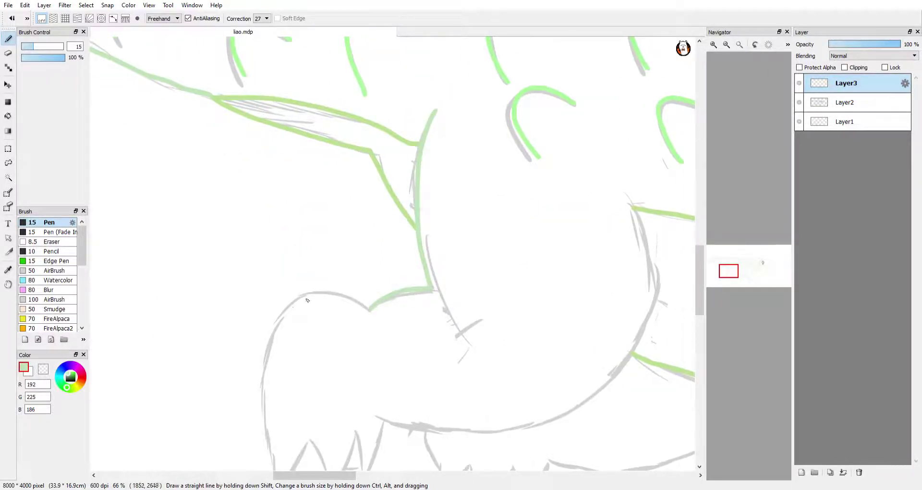
scroll(354, 225, "down", 2)
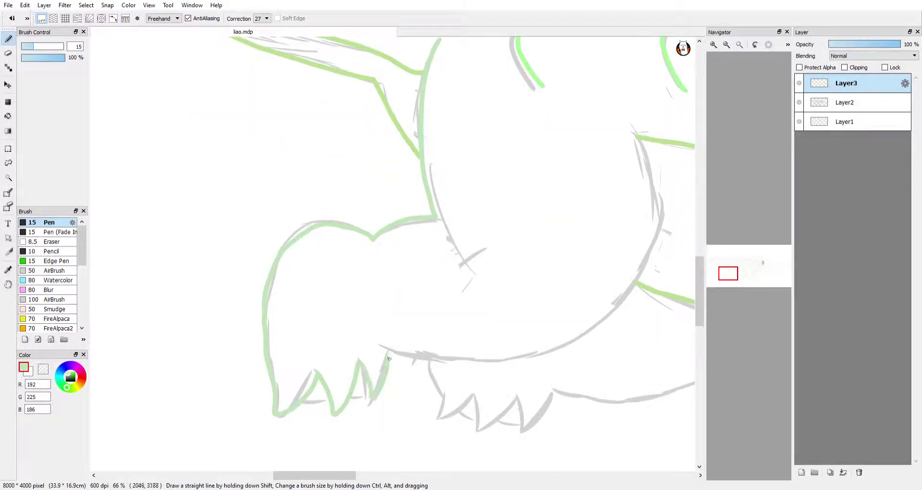
Step: Trace the short thigh crease in bright green and the large curve of the thigh in pale green
scroll(389, 358, "right", 3)
scroll(322, 463, "right", 2)
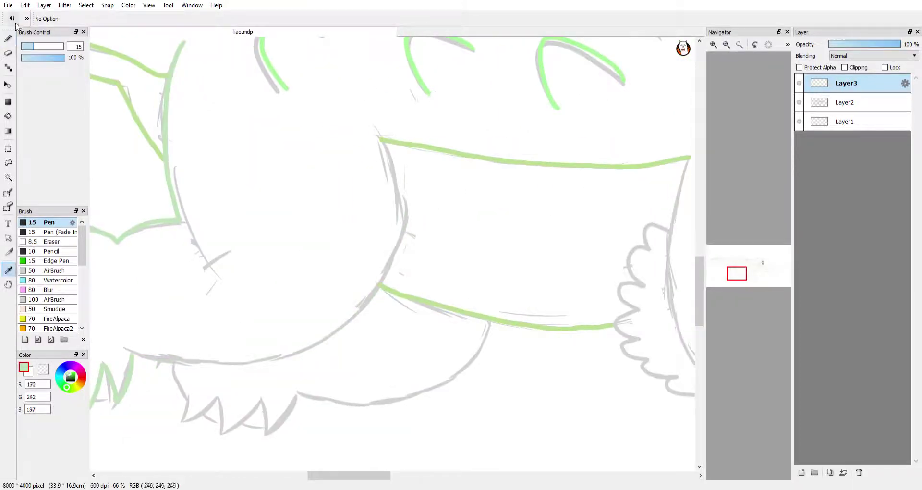
left_click_drag(180, 222, 211, 270)
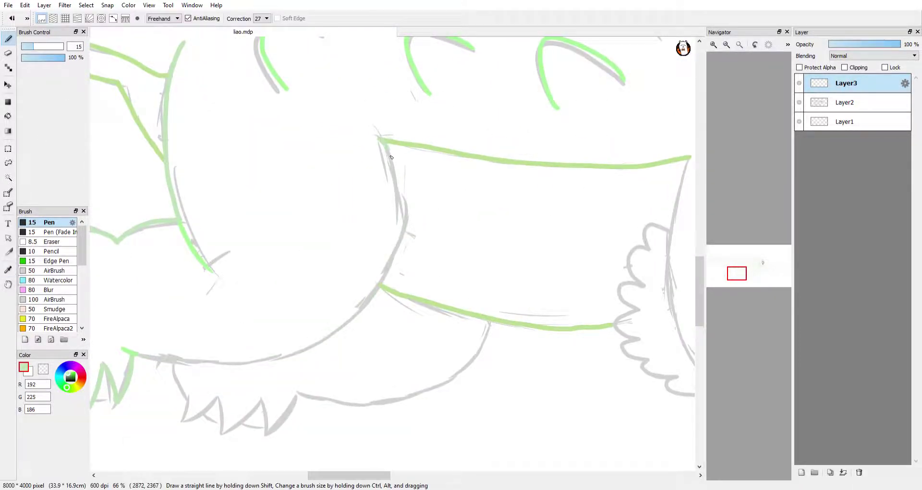
Step: Trace the second hind foot with its claws and lower leg in darker green
left_click(173, 365, "alt")
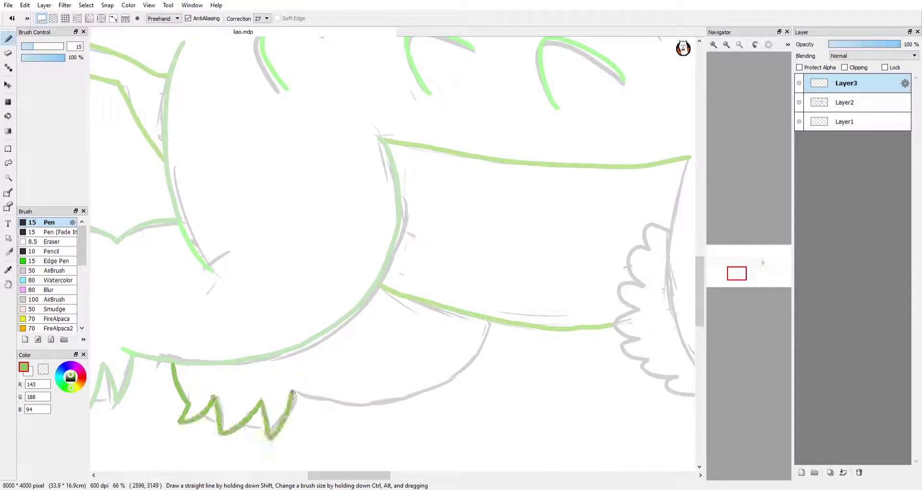
scroll(444, 300, "down", 3)
scroll(643, 84, "up", 2)
Step: Trace the scalloped frill behind the front leg in medium green, and the front leg with its clawed foot in pale green
left_click(641, 86, "alt")
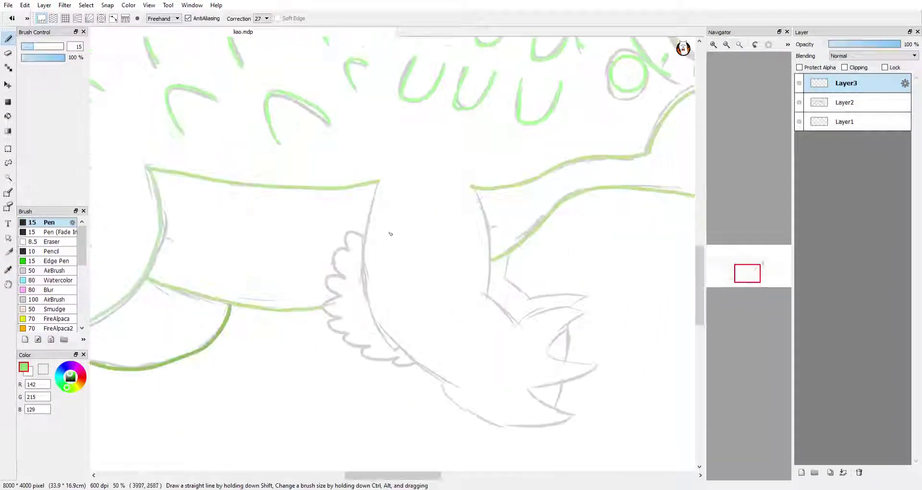
left_click(432, 376, "alt")
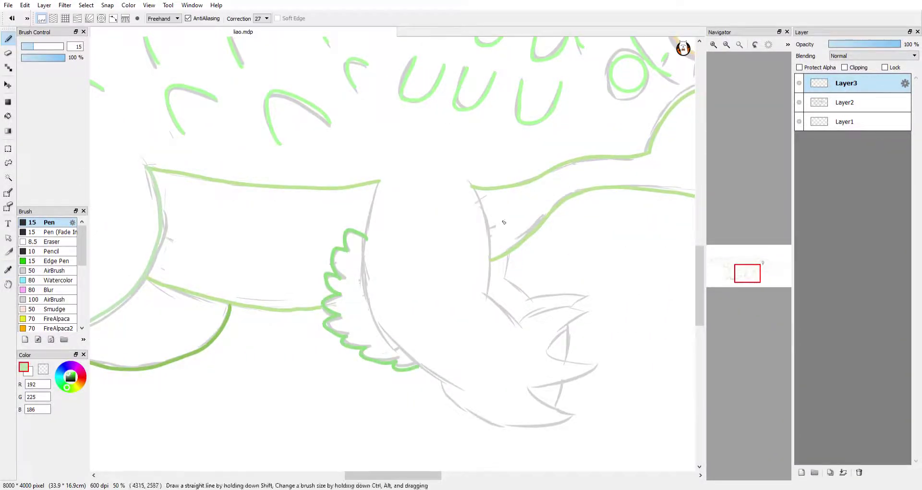
scroll(423, 377, "up", 1)
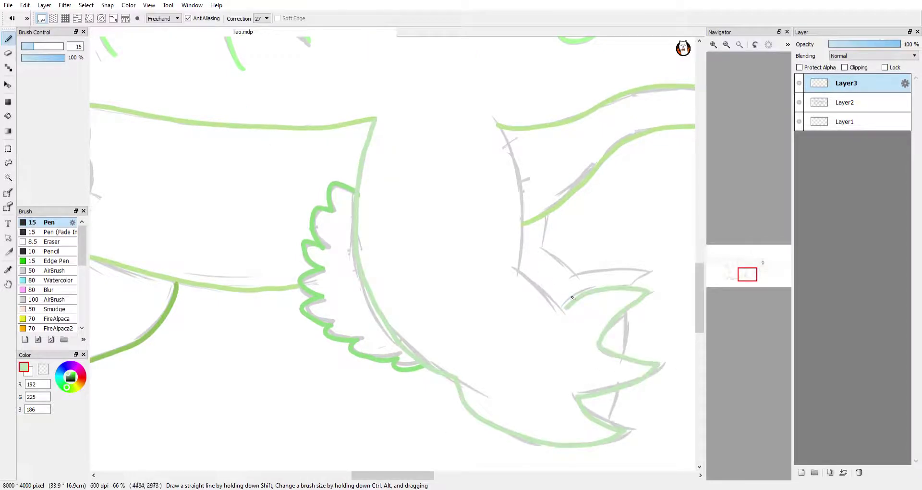
left_click(10, 271)
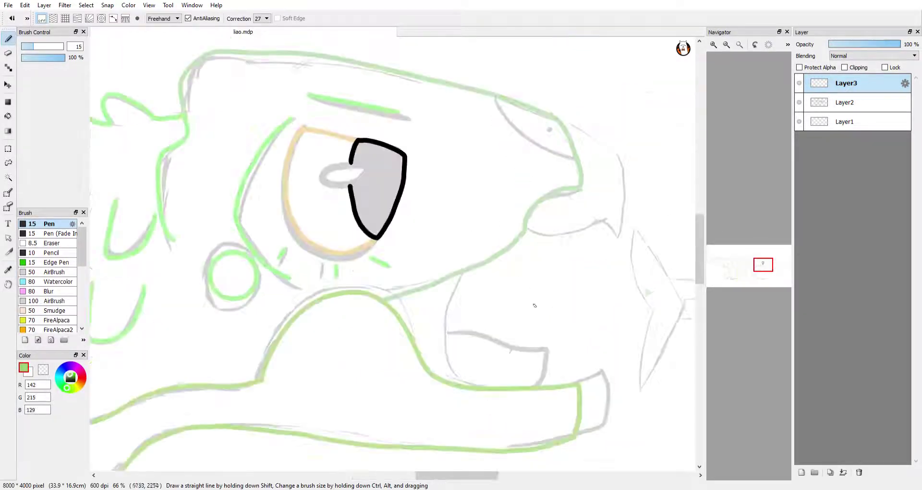
Step: Sample the eye's light orange and draw a four-pointed star highlight overlapping the pupil, undoing the first attempt
left_click(243, 132, "alt")
scroll(350, 201, "up", 3)
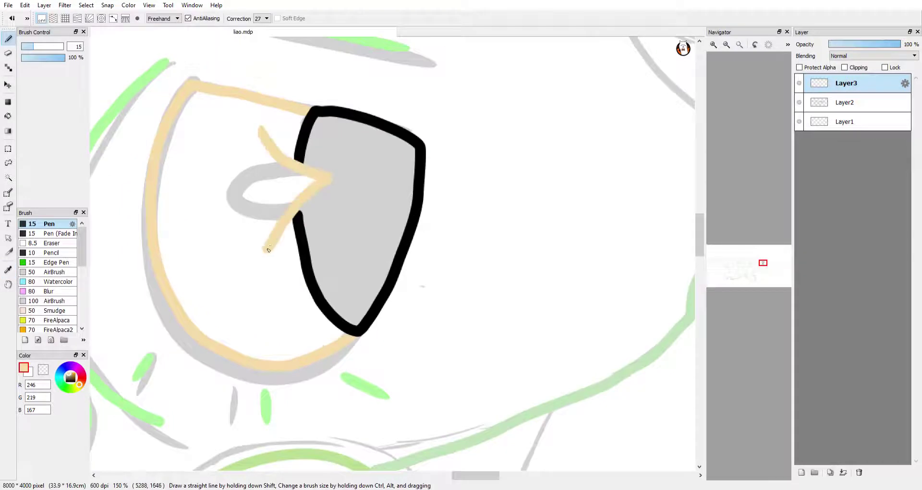
key("ctrl+z")
left_click_drag(258, 126, 227, 190)
scroll(131, 282, "down", 3)
Step: Sample the bright green from the neck scales and trace the beak at the tip of the snout
left_click(132, 282, "alt")
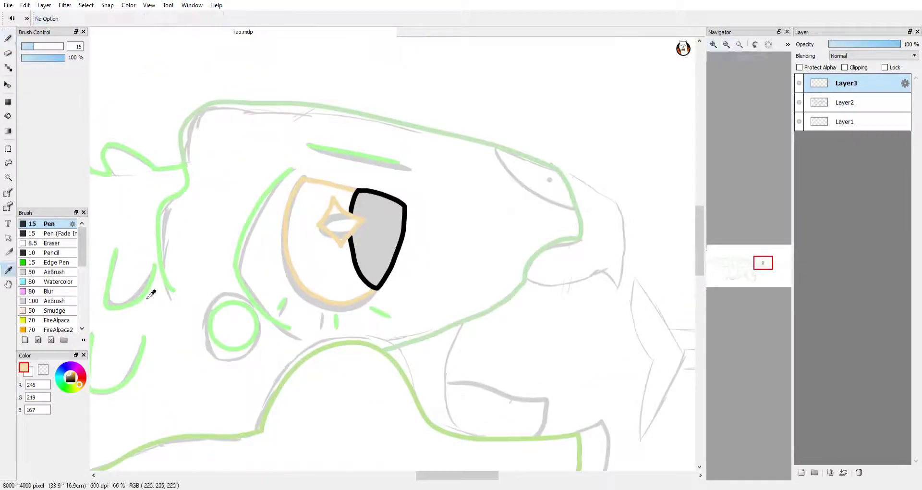
scroll(515, 385, "up", 3)
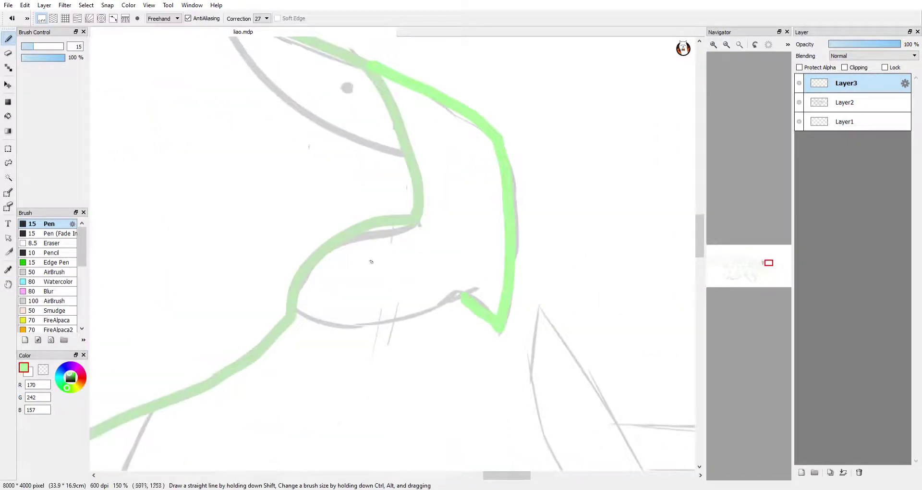
scroll(418, 318, "down", 5)
scroll(418, 439, "left", 5)
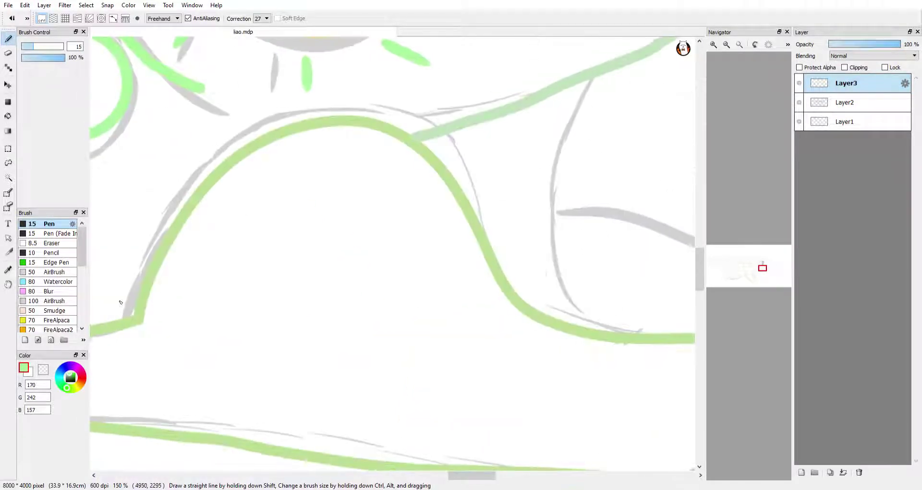
Step: Trace the back of the open mouth and the tongue inside the beak, picking a red (255, 0, 22) for the tongue
mouse_move(366, 81)
left_mouse_down()
mouse_move(322, 205)
mouse_move(552, 251)
mouse_move(534, 332)
left_mouse_up()
left_click(72, 378)
scroll(534, 331, "up", 10)
scroll(493, 445, "left", 8)
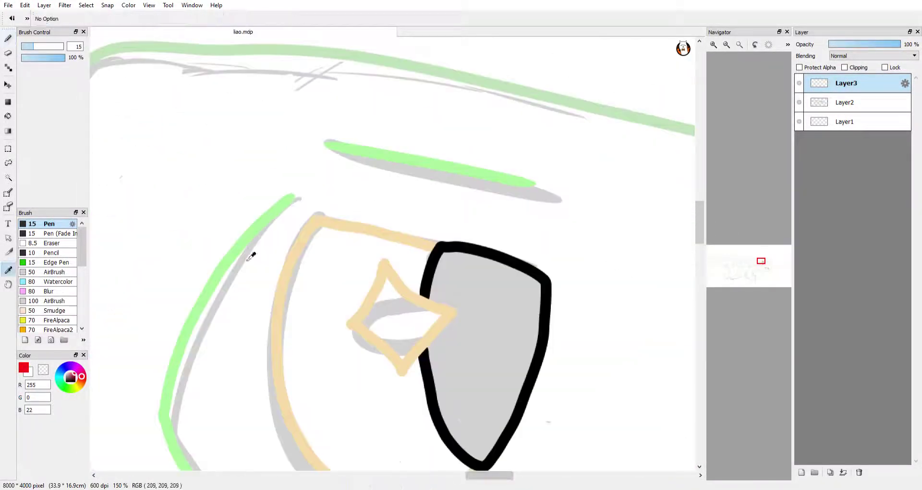
Step: Sample the bright green around the eye and try to trace the curved patch around the nostril
left_click(251, 251, "alt")
scroll(251, 251, "right", 10)
left_click_drag(403, 290, 278, 222)
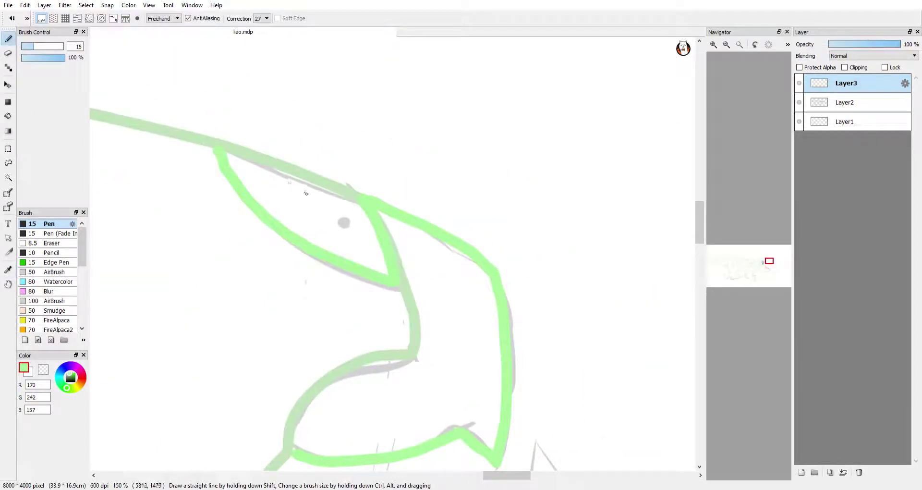
Step: Trace the spines along the back from the neck to the tail in bright green, and mark the nostril with a dot
scroll(407, 149, "left", 10)
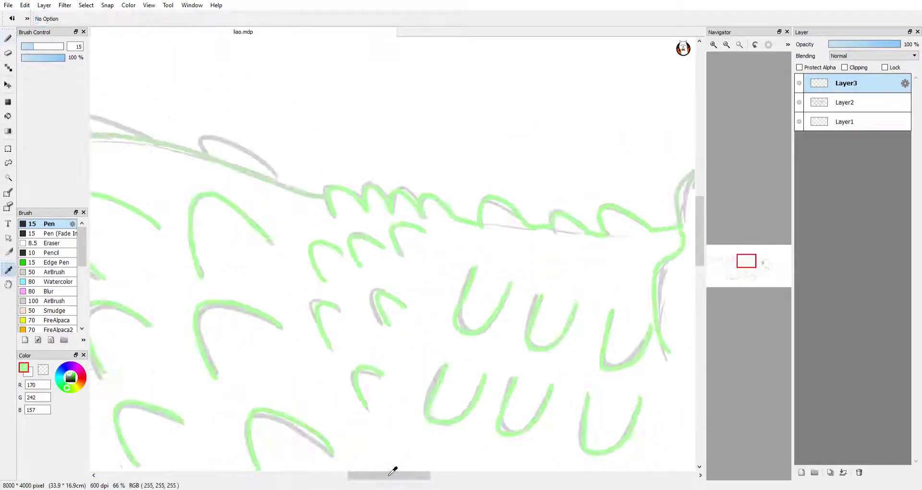
scroll(417, 454, "left", 10)
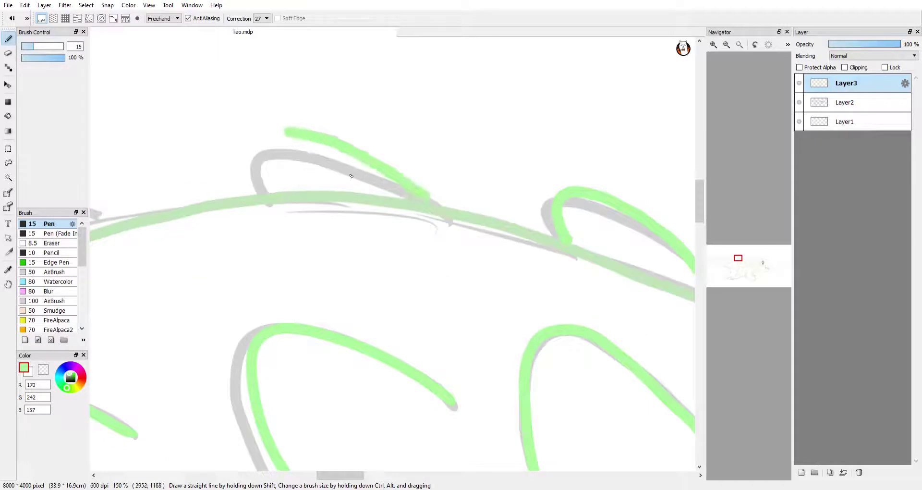
scroll(348, 468, "left", 10)
scroll(379, 200, "up", 3)
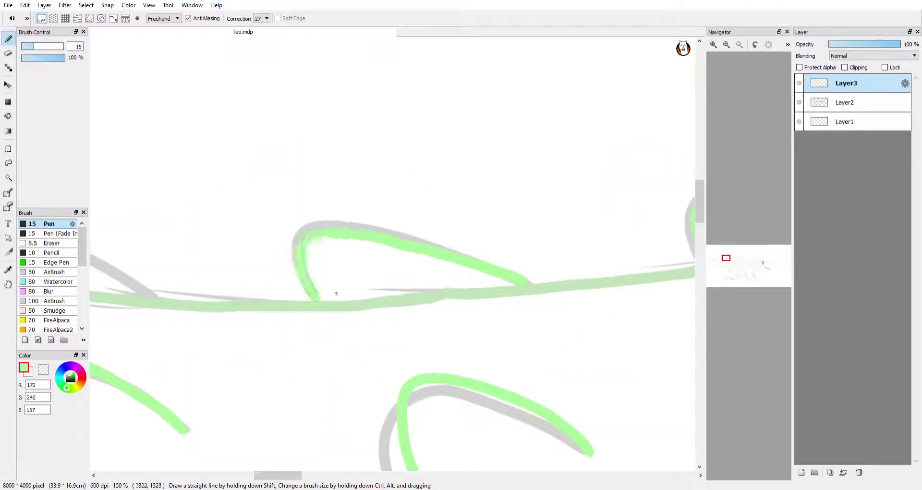
scroll(336, 293, "left", 10)
scroll(368, 480, "left", 10)
scroll(149, 309, "down", 5)
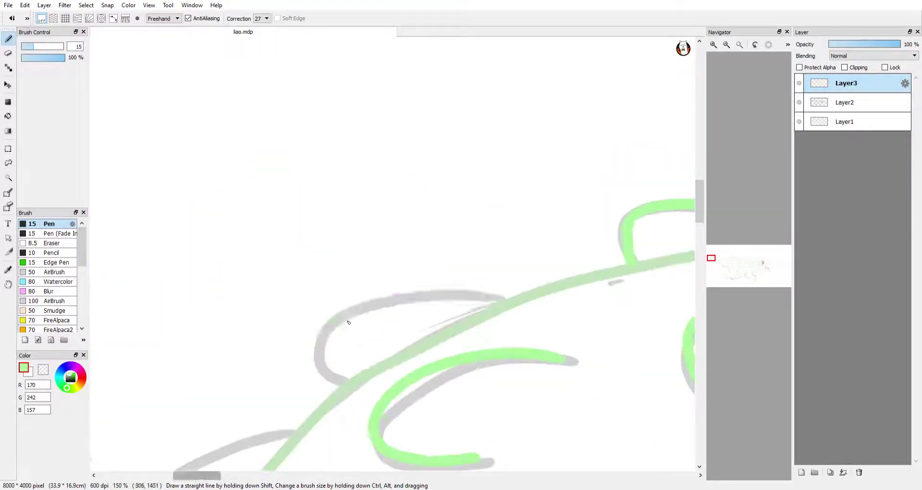
scroll(384, 431, "right", 20)
scroll(482, 449, "down", 3)
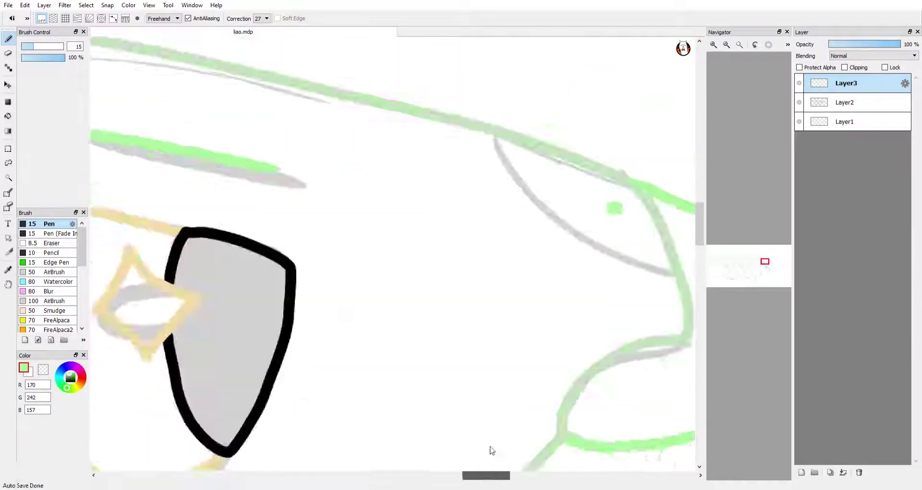
Step: Trace the fish-like creature's eye and pupil in orange (235, 194, 121), and the line from eye to snout tip in beige (223, 202, 175)
scroll(347, 169, "up", 1)
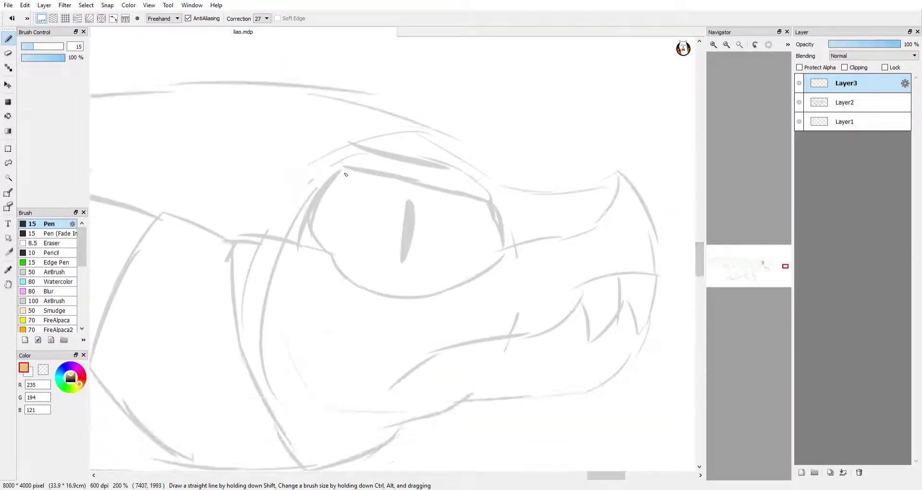
left_click_drag(316, 246, 447, 198)
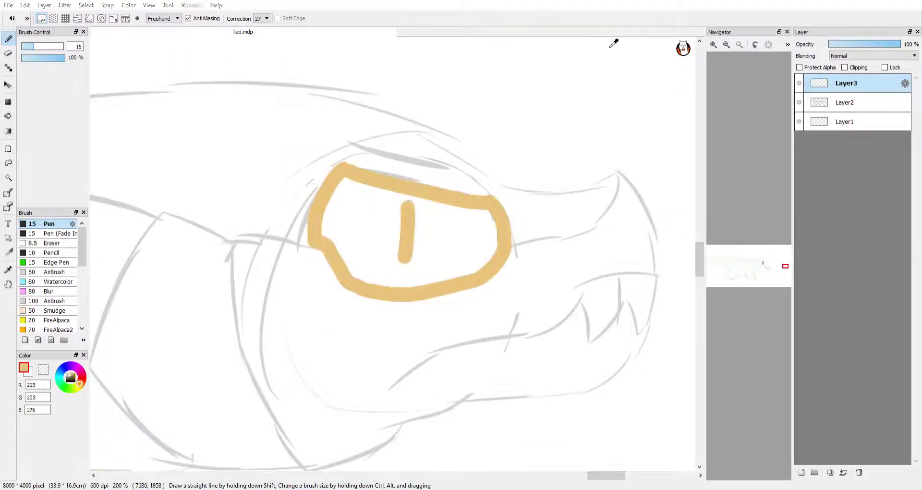
left_click_drag(514, 248, 617, 204)
key("ctrl+z")
left_click_drag(513, 247, 619, 203)
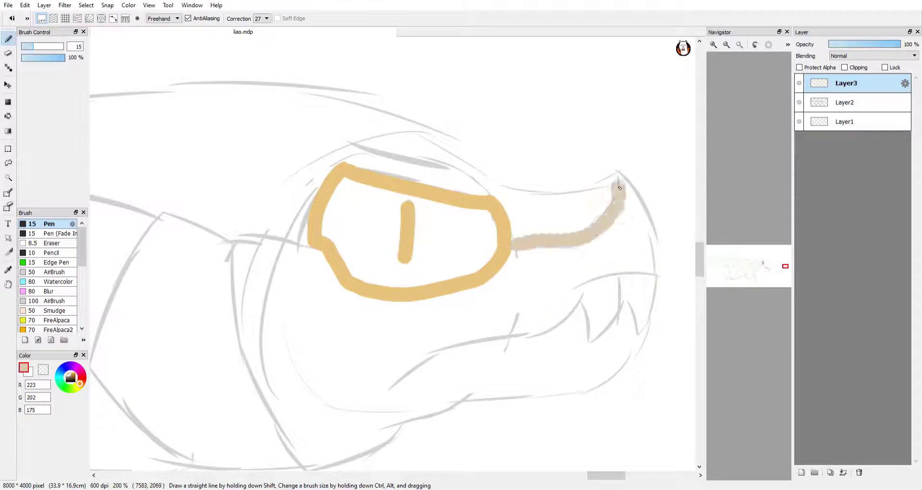
Step: Trace the fish-like creature's snout, lower jaw and cheek plate in beige
left_click_drag(288, 288, 408, 299)
left_click_drag(408, 269, 417, 156)
left_click_drag(435, 137, 372, 247)
left_click_drag(432, 240, 237, 251)
mouse_move(174, 258)
left_mouse_down()
mouse_move(319, 332)
mouse_move(582, 225)
left_mouse_up()
left_click_drag(574, 173, 504, 177)
Step: Trace the fish-like creature's mouth line in darker orange and its teeth in light orange
left_click(422, 139, "alt")
mouse_move(583, 166)
left_mouse_down()
mouse_move(480, 221)
mouse_move(312, 278)
left_mouse_up()
mouse_move(548, 401)
left_mouse_down()
mouse_move(594, 480)
mouse_move(587, 477)
left_mouse_up()
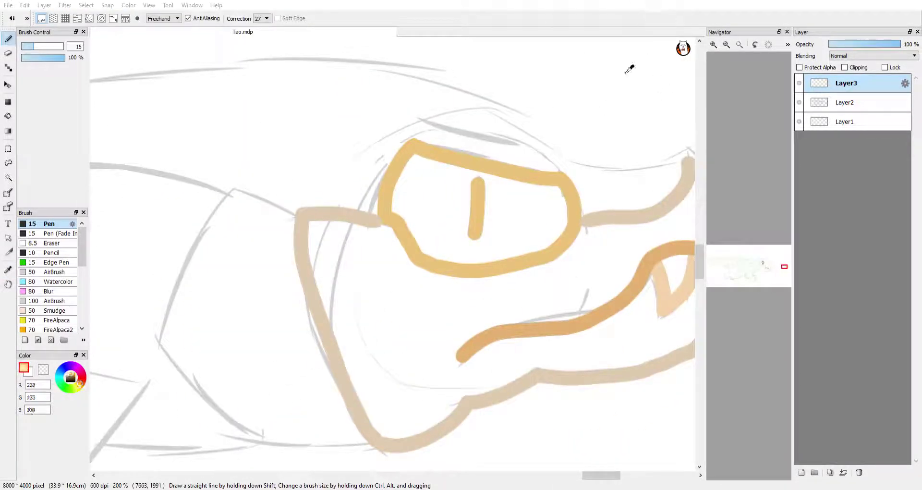
Step: Trace the fish-like creature's forked tail fin and the pointed fins on its back and belly in orange (229, 178, 114)
scroll(409, 144, "down", 5)
scroll(410, 144, "left", 5)
left_click_drag(353, 146, 449, 177)
scroll(545, 327, "left", 8)
left_click(545, 328, "shift")
left_click(660, 240, "shift")
scroll(375, 283, "up", 6)
left_click_drag(377, 190, 319, 351)
left_click_drag(468, 180, 379, 353)
scroll(303, 291, "up", 3)
mouse_move(374, 310)
left_mouse_down()
mouse_move(376, 182)
mouse_move(468, 296)
left_mouse_up()
scroll(468, 296, "right", 5)
left_click_drag(588, 209, 454, 238)
scroll(691, 275, "right", 4)
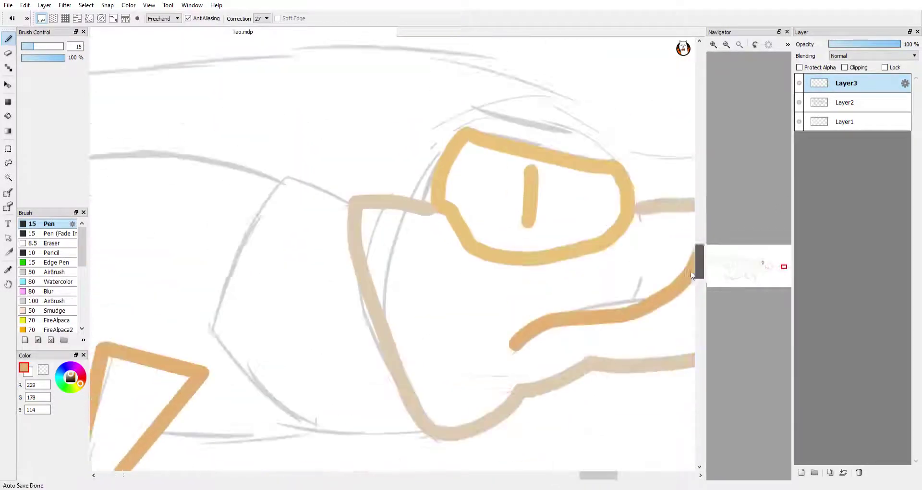
Step: Trace the rounded gill plate behind the fish-like creature's head in the same orange
scroll(682, 280, "down", 4)
key("i")
scroll(490, 216, "left", 4)
key("b")
mouse_move(449, 110)
left_mouse_down()
mouse_move(333, 193)
mouse_move(485, 344)
left_mouse_up()
scroll(600, 473, "up", 4)
scroll(600, 473, "right", 4)
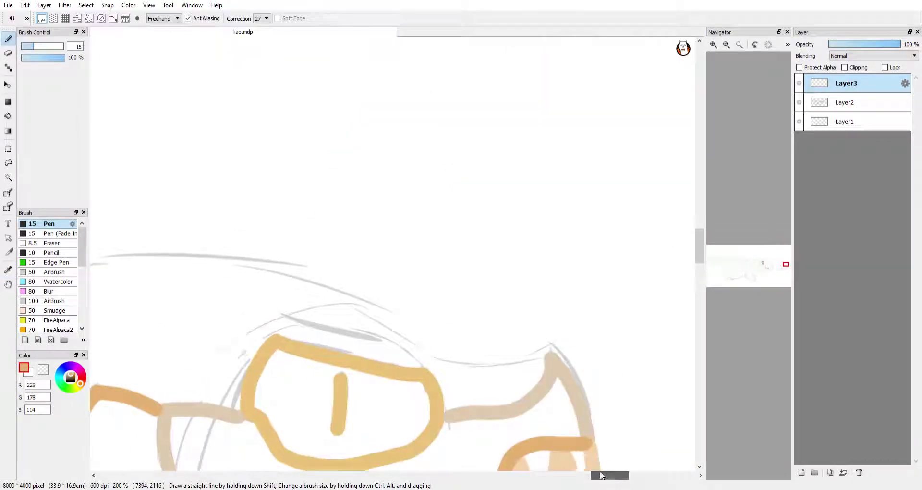
Step: Pick a dark blue-grey (51, 52, 63) and trace the fish-like body's back contour and the line along its side
scroll(601, 336, "down", 5)
left_click(64, 369)
key("ctrl+minus")
mouse_move(541, 227)
left_mouse_down()
mouse_move(610, 234)
mouse_move(216, 207)
left_mouse_up()
scroll(216, 208, "left", 5)
mouse_move(434, 204)
left_mouse_down()
mouse_move(196, 235)
mouse_move(139, 232)
left_mouse_up()
left_click(161, 259)
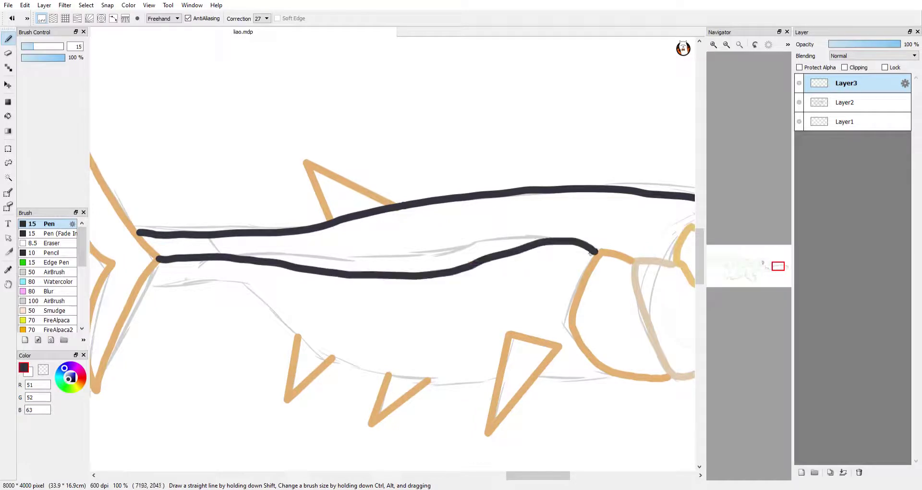
Step: Pick a medium grey (108, 108, 108) and trace the fish-like body's belly contour from the tail fin past the belly spikes
scroll(591, 253, "right", 5)
left_click(66, 380)
scroll(463, 264, "down", 2)
key("ctrl+plus")
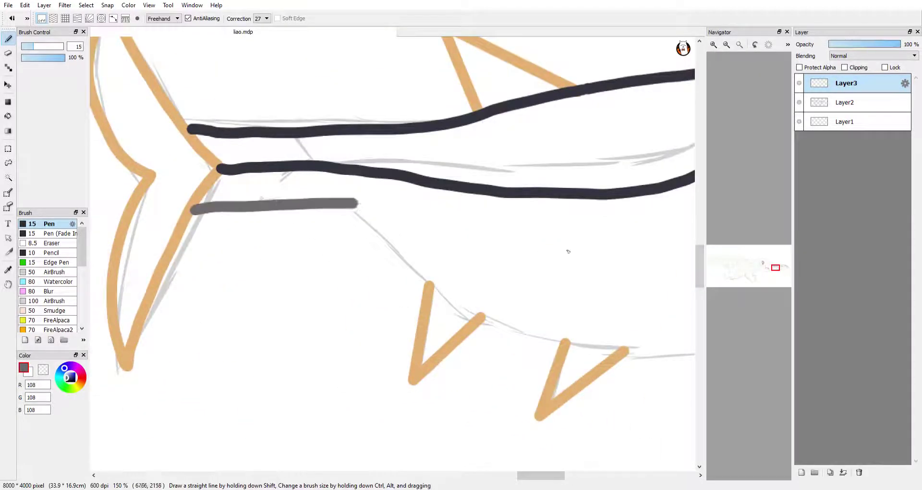
mouse_move(365, 209)
left_mouse_down()
mouse_move(618, 350)
mouse_move(402, 346)
mouse_move(556, 350)
left_mouse_up()
scroll(617, 351, "right", 3)
left_click(726, 45)
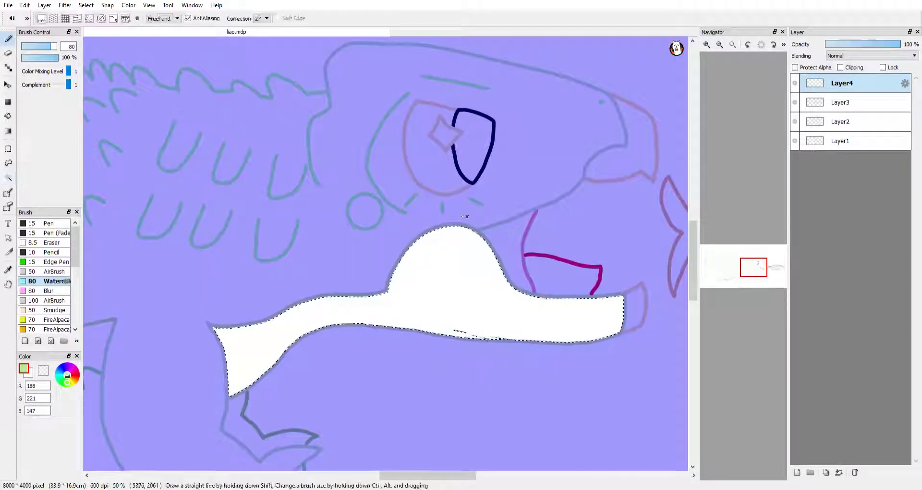
Step: On Layer4, paint the selected lower jaw yellow-green and the head around the eye pale green (192, 225, 186) with the Watercolor brush
left_click_drag(607, 313, 351, 349)
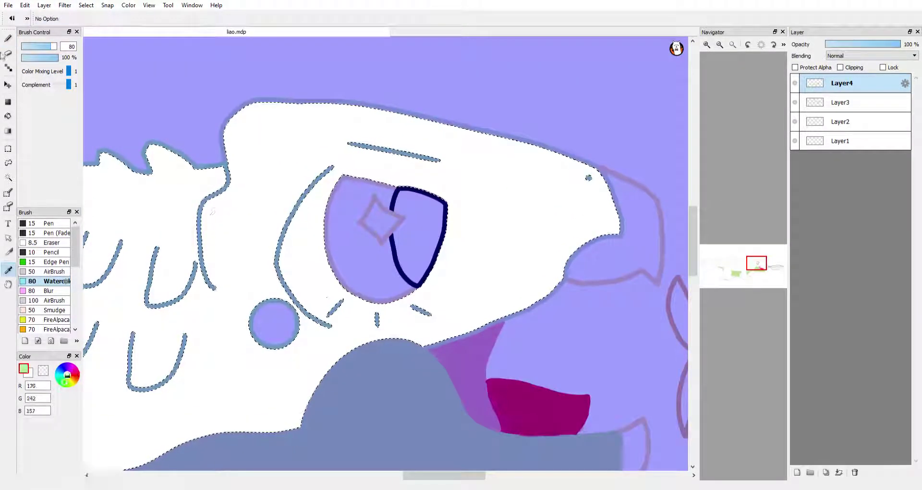
key("b")
mouse_move(588, 178)
left_mouse_down()
mouse_move(269, 108)
mouse_move(245, 157)
left_mouse_up()
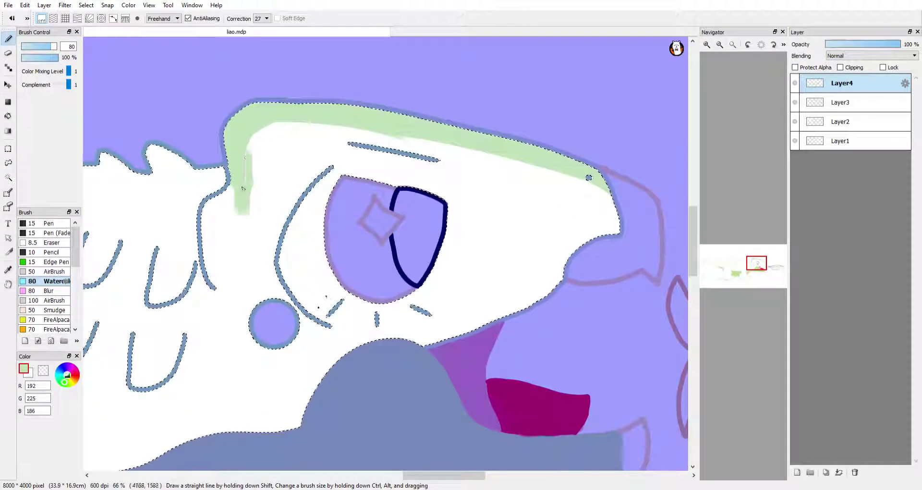
mouse_move(217, 249)
left_mouse_down()
mouse_move(259, 144)
mouse_move(406, 164)
left_mouse_up()
mouse_move(288, 138)
left_mouse_down()
mouse_move(552, 250)
mouse_move(488, 263)
left_mouse_up()
mouse_move(344, 305)
left_mouse_down()
mouse_move(244, 275)
mouse_move(207, 365)
mouse_move(288, 408)
mouse_move(221, 336)
left_mouse_up()
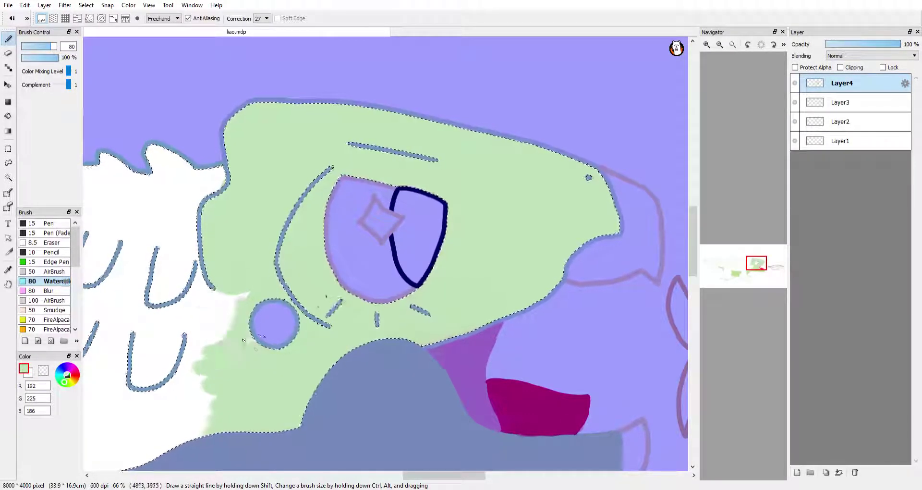
Step: Paint the part of the neck bordering the head in bright green (170, 242, 157)
scroll(120, 311, "left", 5)
mouse_move(504, 175)
left_mouse_down()
mouse_move(461, 174)
mouse_move(423, 249)
left_mouse_up()
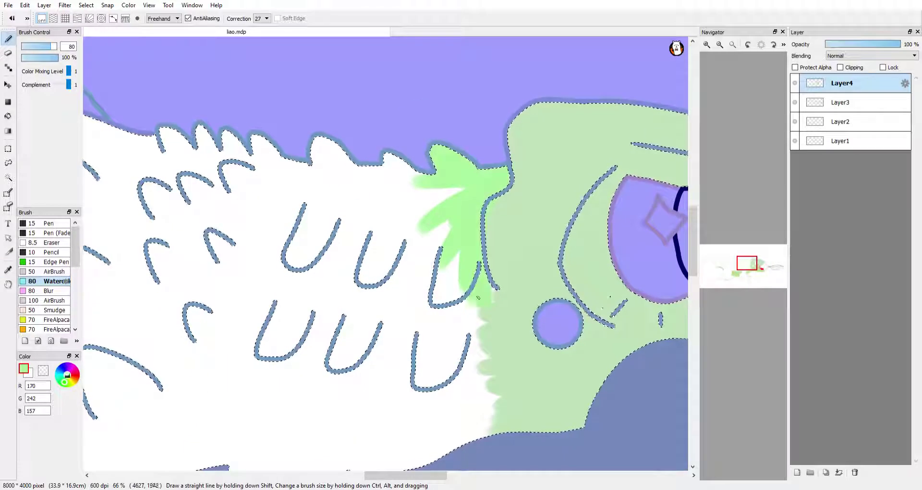
left_click_drag(480, 279, 441, 433)
Step: Paint the front leg and foot in pale green (192, 225, 186) and erase the paint from the three claws
scroll(384, 250, "down", 6)
key("i")
key("b")
mouse_move(269, 159)
left_mouse_down()
mouse_move(240, 289)
mouse_move(298, 394)
mouse_move(421, 341)
mouse_move(423, 399)
left_mouse_up()
scroll(355, 281, "down", 3)
key("e")
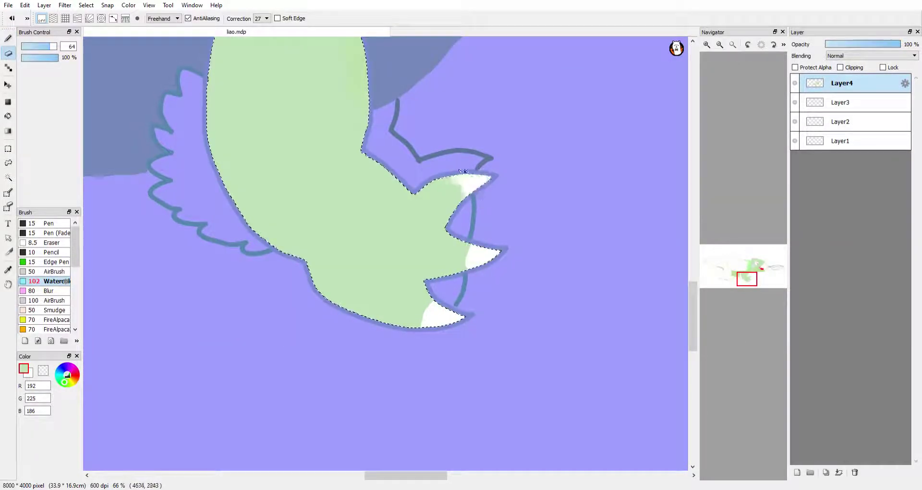
Step: Paint the rest of the neck and the shoulder in bright green (170, 239, 157) with the Watercolor brush at size 128
scroll(384, 250, "up", 7)
key("b")
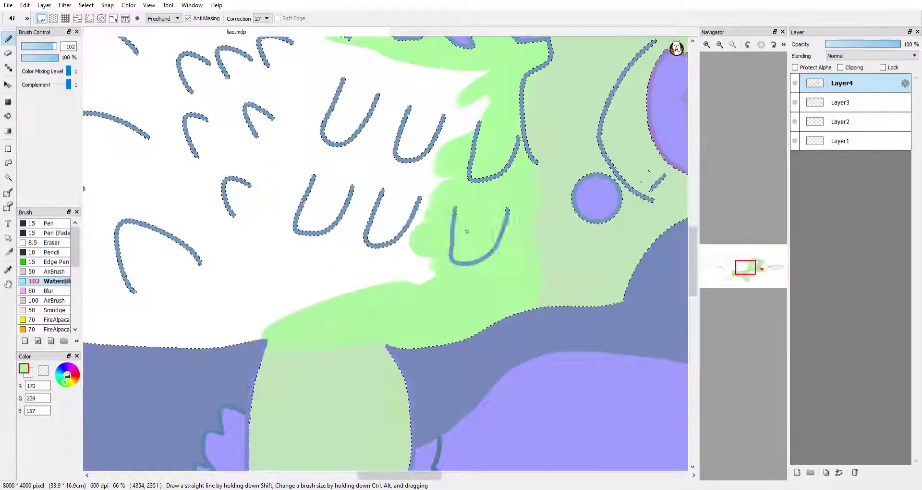
scroll(466, 231, "up", 1)
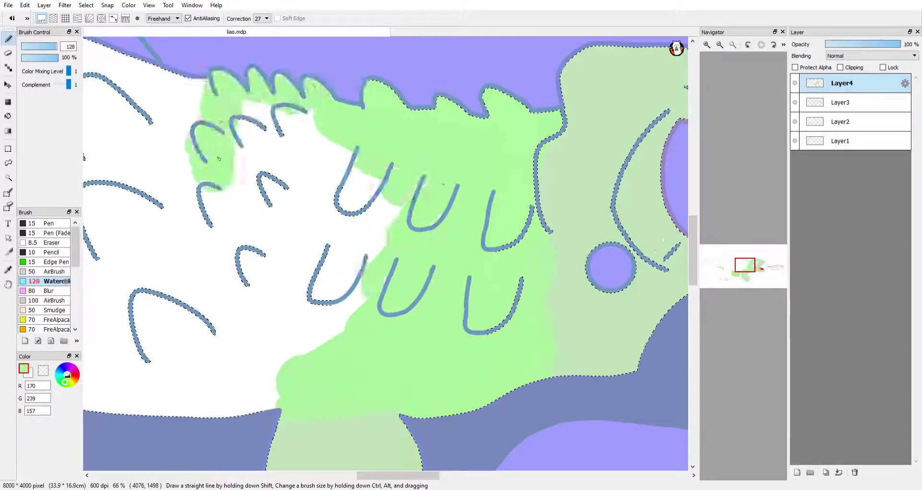
mouse_move(219, 159)
left_mouse_down()
mouse_move(307, 202)
mouse_move(269, 365)
left_mouse_up()
Step: Erase the bright green inside the small arched scales on the shoulder with the Eraser at size 64
key("e")
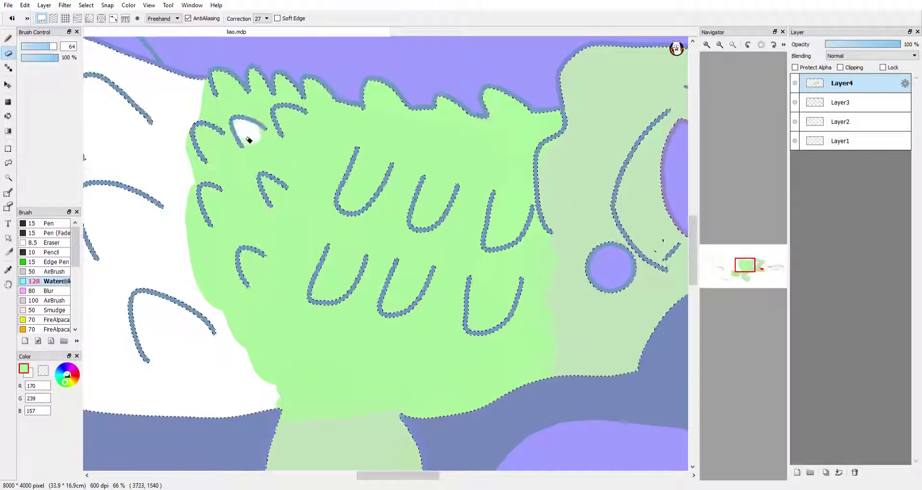
left_click_drag(276, 109, 285, 117)
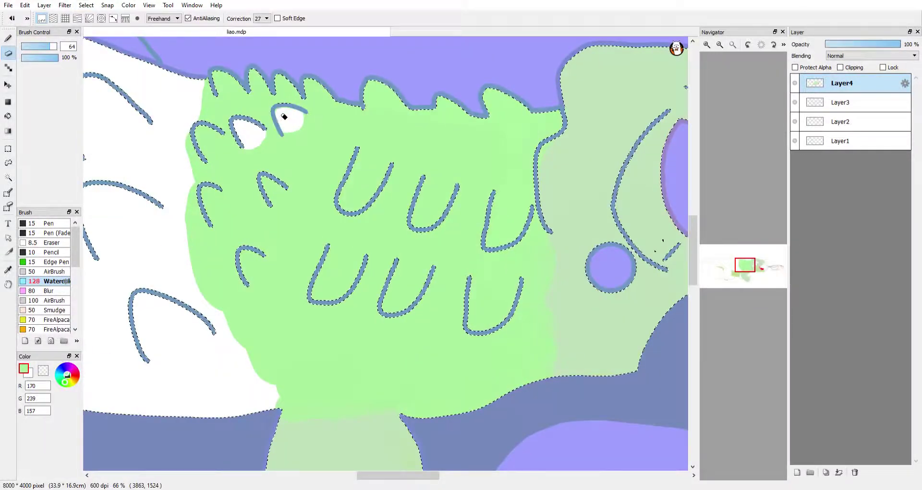
left_click_drag(204, 137, 212, 146)
left_click_drag(206, 193, 208, 195)
left_click_drag(245, 259, 255, 273)
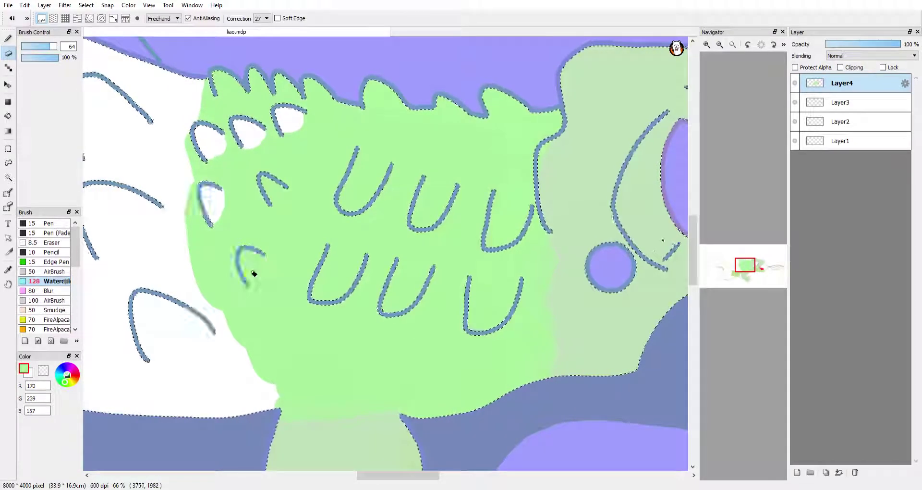
scroll(255, 272, "up", 1)
left_click_drag(212, 144, 225, 163)
Step: Erase the bright green inside the row of spines along the top of the neck
left_click(729, 259)
mouse_move(502, 202)
left_mouse_down()
mouse_move(341, 192)
mouse_move(257, 173)
mouse_move(283, 175)
left_mouse_up()
mouse_move(107, 163)
left_mouse_down()
mouse_move(380, 267)
mouse_move(312, 249)
mouse_move(293, 120)
mouse_move(432, 72)
left_mouse_up()
key("ctrl+d")
scroll(606, 96, "down", 2)
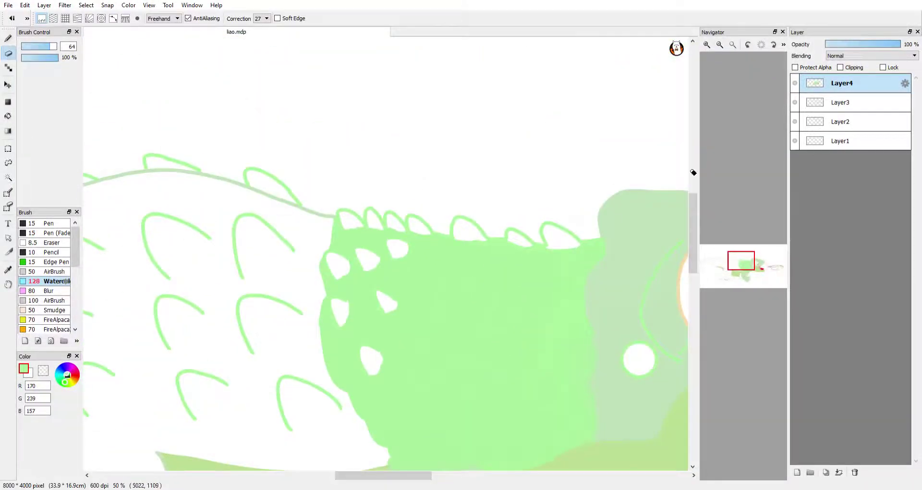
key("ctrl+z")
Step: Sample the shoulder's bright green and touch up the edges around the erased small scales
scroll(607, 96, "down", 2)
scroll(88, 251, "up", 5)
key("i")
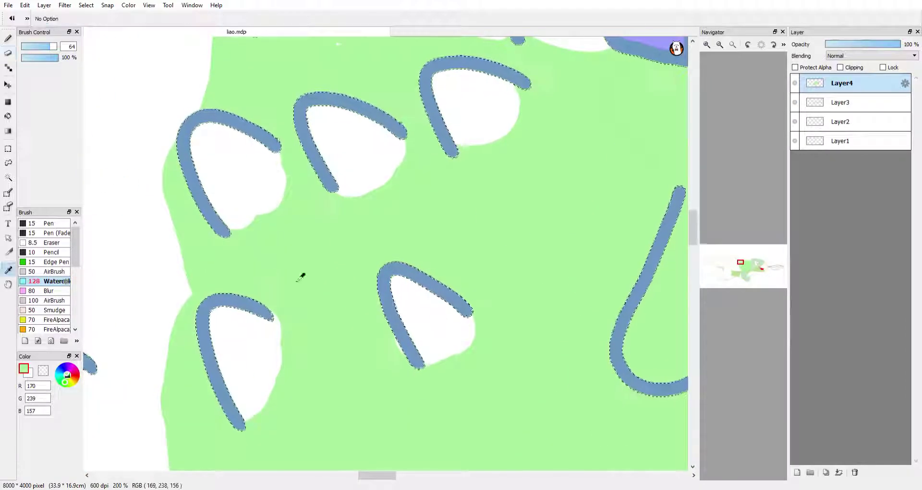
key("b")
mouse_move(328, 290)
left_mouse_down()
mouse_move(461, 307)
mouse_move(317, 432)
mouse_move(276, 310)
left_mouse_up()
key("e")
Step: Paint the insides of the U-shaped neck scales in a lighter green with the Watercolor brush
key("b")
mouse_move(485, 288)
left_mouse_down()
mouse_move(480, 346)
mouse_move(438, 413)
mouse_move(523, 412)
mouse_move(541, 319)
mouse_move(408, 305)
left_mouse_up()
mouse_move(355, 259)
left_mouse_down()
mouse_move(347, 309)
mouse_move(422, 282)
mouse_move(659, 257)
mouse_move(556, 323)
mouse_move(366, 199)
mouse_move(385, 183)
left_mouse_up()
scroll(422, 282, "up", 3)
scroll(658, 257, "up", 3)
scroll(658, 257, "left", 4)
scroll(399, 136, "down", 3)
scroll(399, 136, "right", 3)
scroll(399, 136, "down", 3)
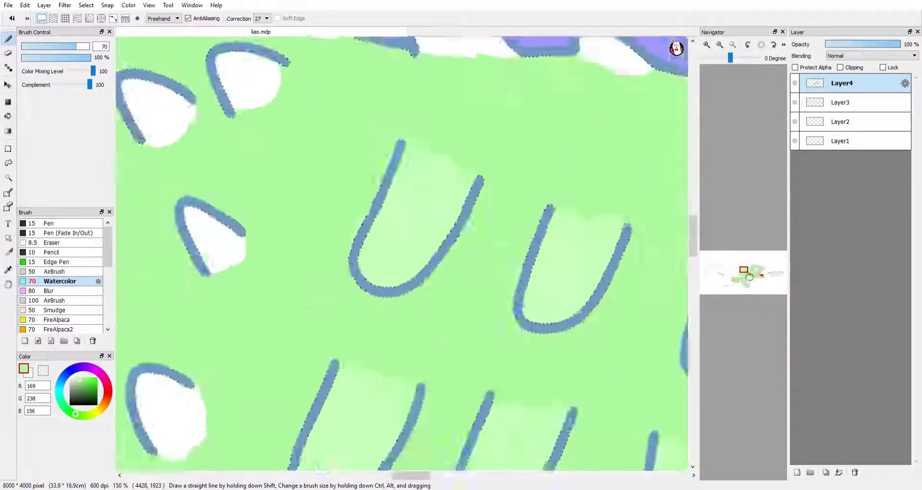
Step: Deselect, and touch up the edges of the neck scales with light green (196, 252, 186) and the surrounding bright green (169, 238, 156)
key("ctrl+d")
scroll(399, 137, "up", 2)
left_click(751, 277)
scroll(385, 191, "up", 3)
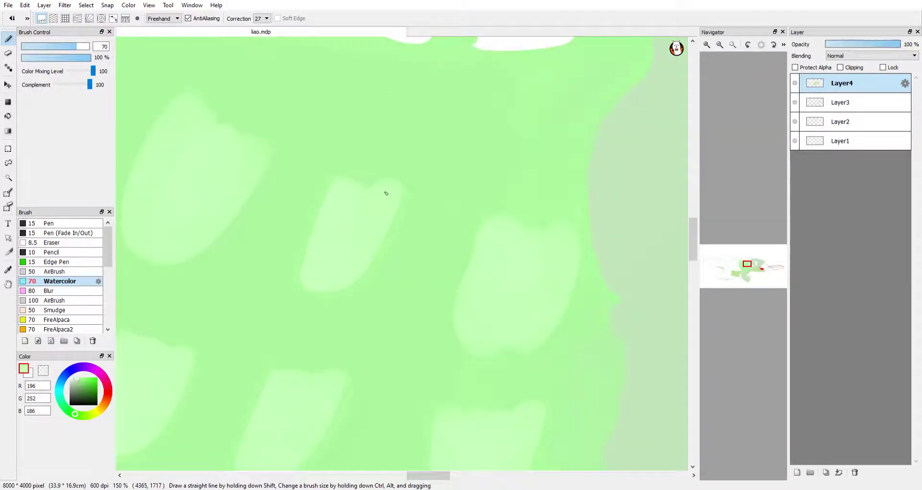
scroll(478, 243, "left", 2)
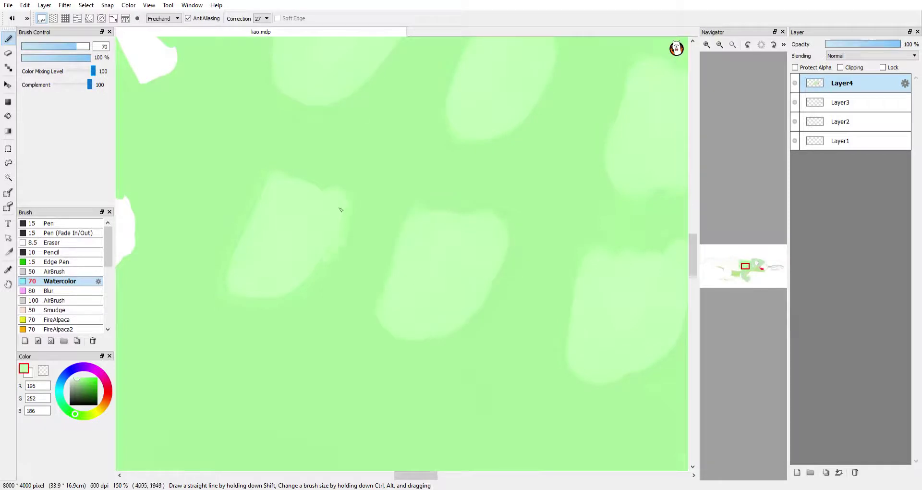
scroll(695, 269, "up", 2)
scroll(381, 479, "left", 2)
key("b")
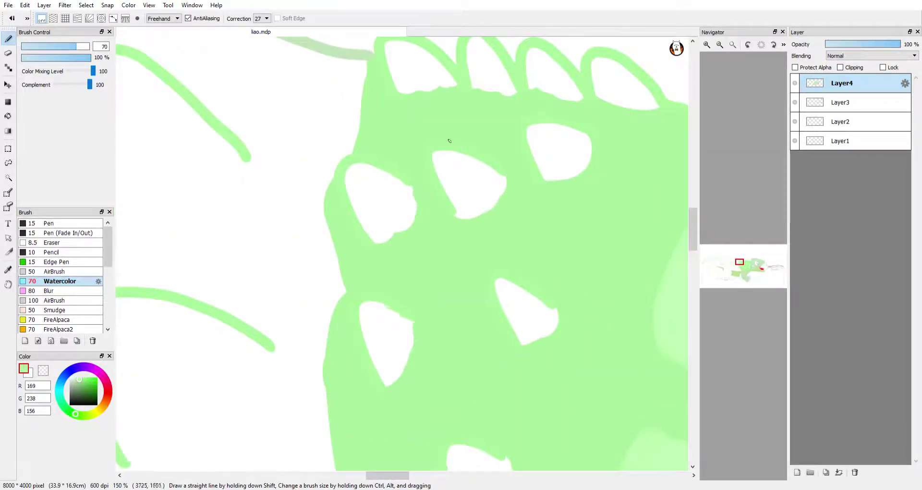
Step: Paint the hind leg and the body's edge behind the shoulder in pale green (192, 225, 186) with the Watercolor brush at size 119
scroll(516, 178, "down", 3)
left_click_drag(738, 265, 735, 271)
left_click_drag(164, 380, 434, 192)
scroll(401, 253, "up", 5)
scroll(395, 148, "down", 4)
left_click_drag(591, 48, 644, 254)
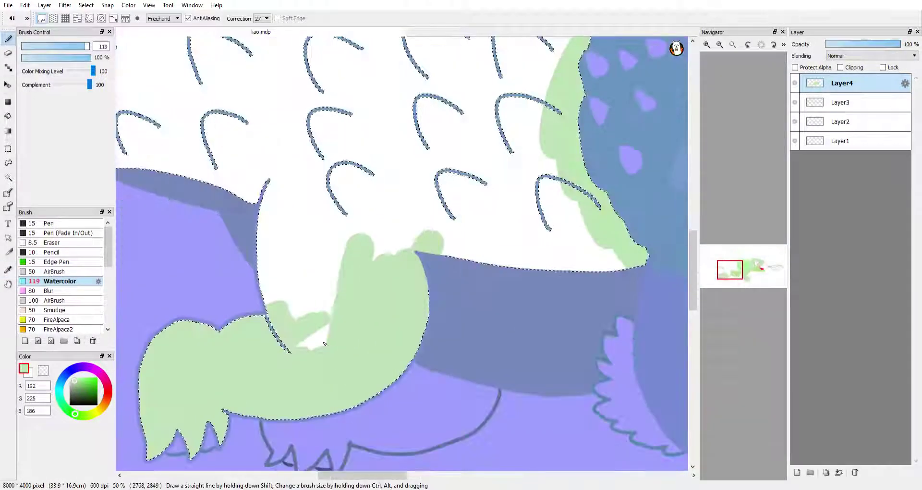
Step: Paint the tail and the remaining trunk around the arched scales in the same pale green
scroll(352, 208, "up", 5)
scroll(288, 213, "left", 3)
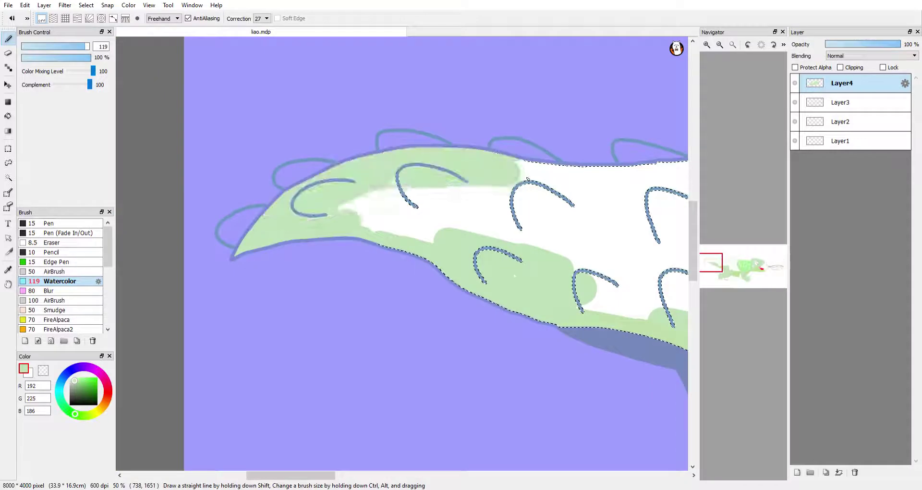
mouse_move(270, 217)
left_mouse_down()
mouse_move(432, 336)
mouse_move(356, 445)
left_mouse_up()
scroll(432, 336, "right", 3)
left_click_drag(600, 408, 505, 288)
scroll(402, 253, "down", 3)
scroll(402, 253, "up", 4)
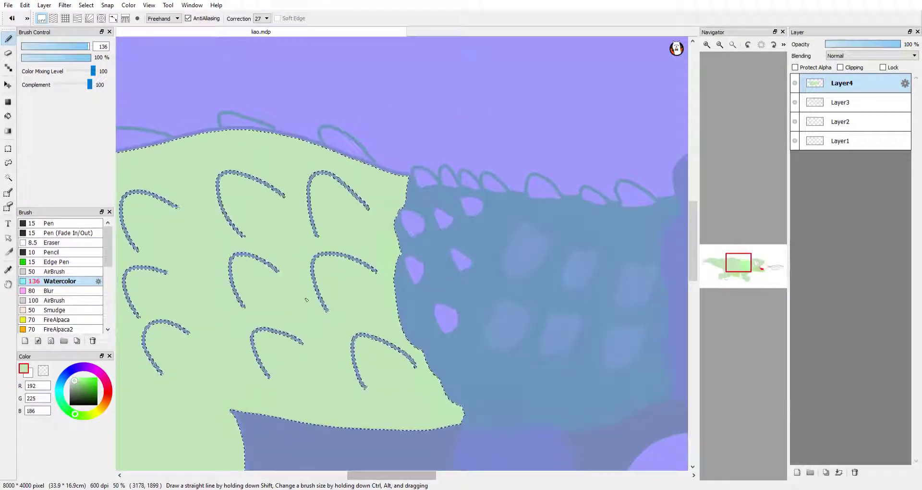
Step: Paint the insides of the arched scales on the front of the trunk in light green (196, 251, 185) with the Watercolor brush
left_click(288, 288, "alt")
left_click(13, 43)
mouse_move(288, 159)
left_mouse_down()
mouse_move(317, 202)
mouse_move(341, 192)
left_mouse_up()
scroll(365, 240, "down", 3)
left_click_drag(346, 336, 379, 356)
scroll(380, 357, "left", 5)
left_click_drag(326, 86, 389, 144)
left_click_drag(345, 192, 384, 250)
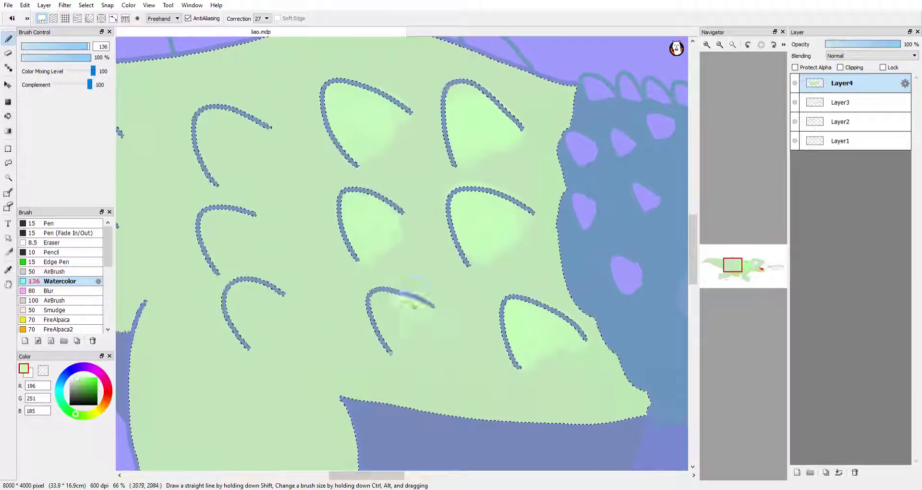
left_click_drag(447, 87, 518, 130)
Step: Paint the insides of the arched scales on the rear trunk and tail in the same light green
scroll(337, 266, "left", 2)
scroll(337, 266, "left", 10)
mouse_move(509, 218)
left_mouse_down()
mouse_move(497, 244)
mouse_move(464, 262)
left_mouse_up()
left_click_drag(444, 115, 502, 144)
mouse_move(262, 108)
left_mouse_down()
mouse_move(288, 132)
mouse_move(327, 130)
left_mouse_up()
left_click_drag(348, 225, 384, 249)
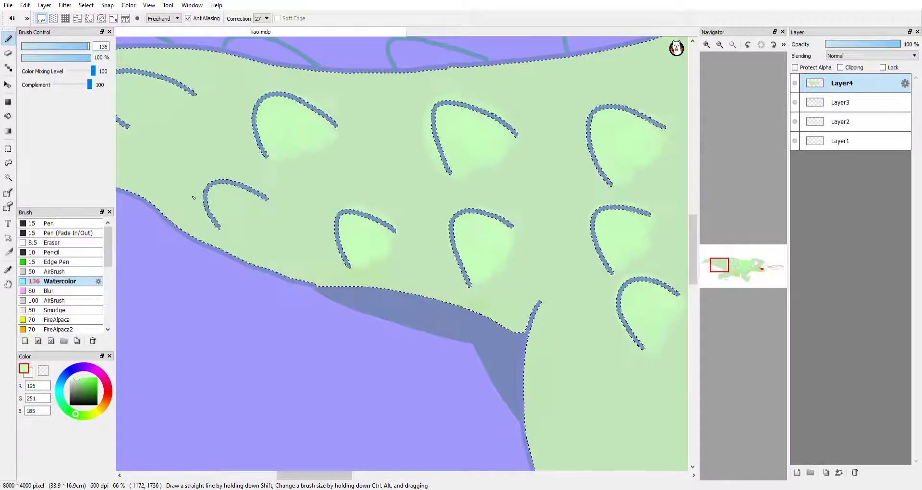
left_click_drag(211, 195, 260, 211)
scroll(289, 215, "up", 6)
scroll(289, 215, "left", 5)
scroll(290, 216, "left", 5)
Step: Deselect, and paint over the arched outlines of the tail and trunk scales with light green (196, 251, 185)
key("ctrl+d")
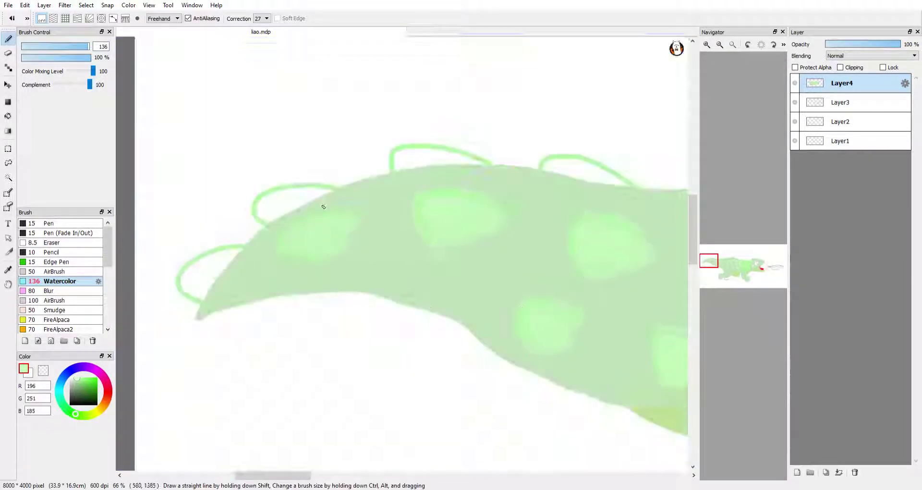
scroll(328, 263, "down", 2)
scroll(328, 263, "right", 7)
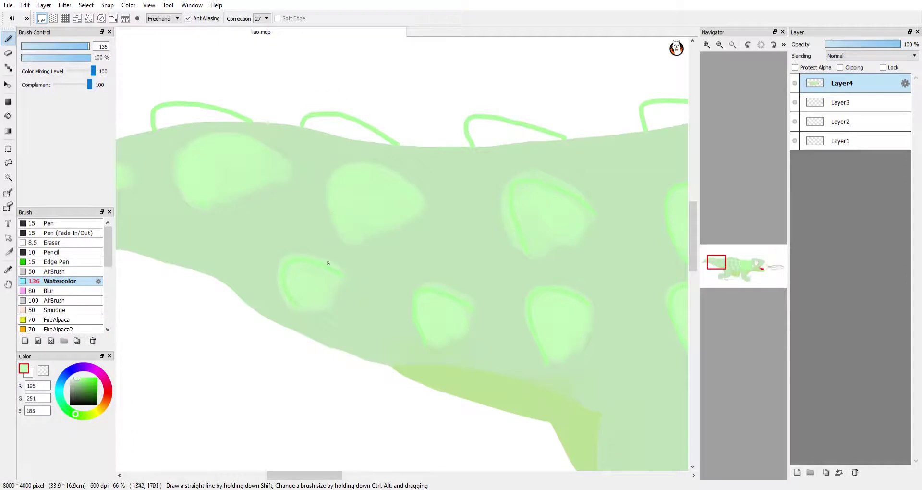
scroll(382, 217, "right", 10)
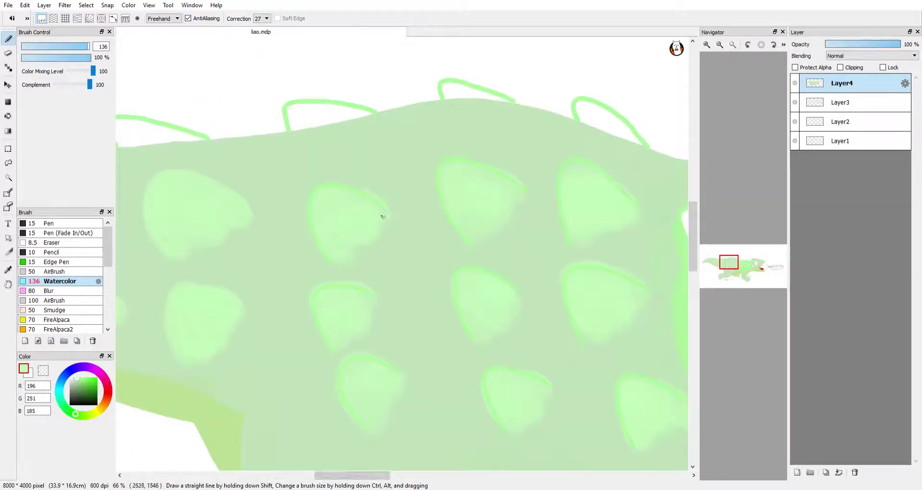
scroll(459, 217, "down", 3)
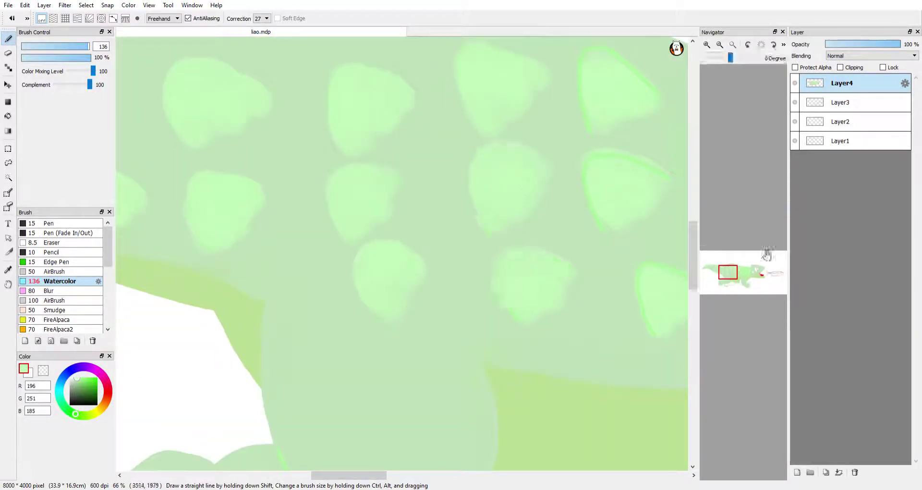
scroll(471, 329, "right", 5)
Step: Fill the small white scales at the back of the neck with light green, using the Watercolor brush at size 60
left_click(718, 259)
scroll(411, 226, "up", 5)
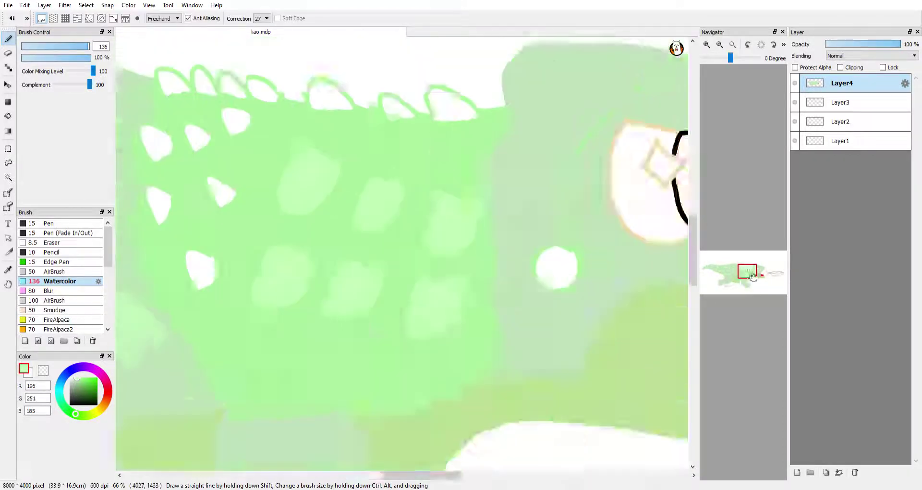
left_click(74, 46)
left_click_drag(336, 374, 373, 356)
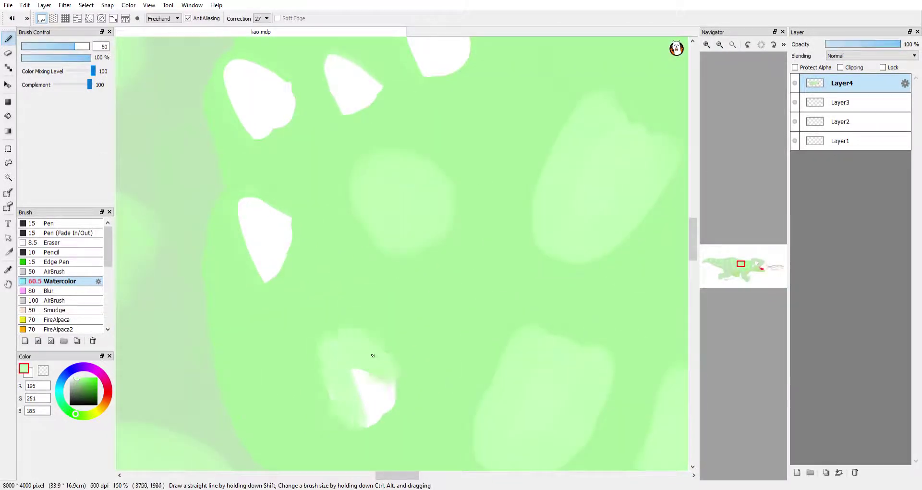
scroll(295, 323, "up", 4)
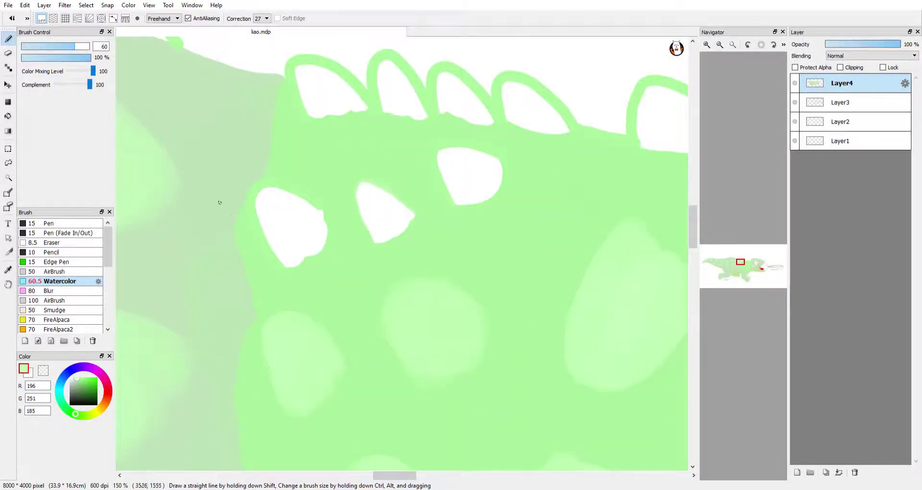
left_click_drag(231, 215, 303, 213)
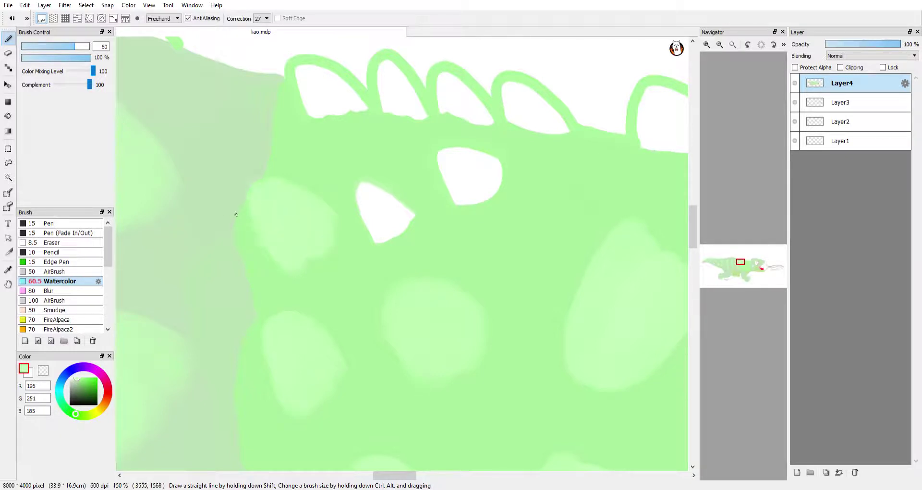
scroll(482, 196, "up", 4)
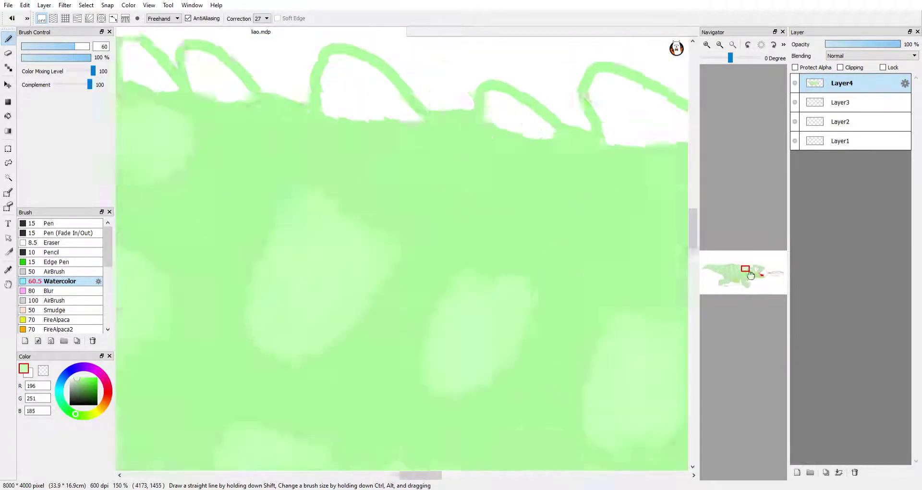
Step: Paint the spikes along the top of the neck in light green (194, 251, 184), covering their outlines
scroll(586, 255, "right", 3)
left_click(158, 446, "alt")
mouse_move(406, 288)
left_mouse_down()
mouse_move(432, 282)
mouse_move(481, 332)
left_mouse_up()
left_click_drag(361, 288, 331, 311)
scroll(395, 305, "left", 3)
left_click_drag(395, 305, 453, 294)
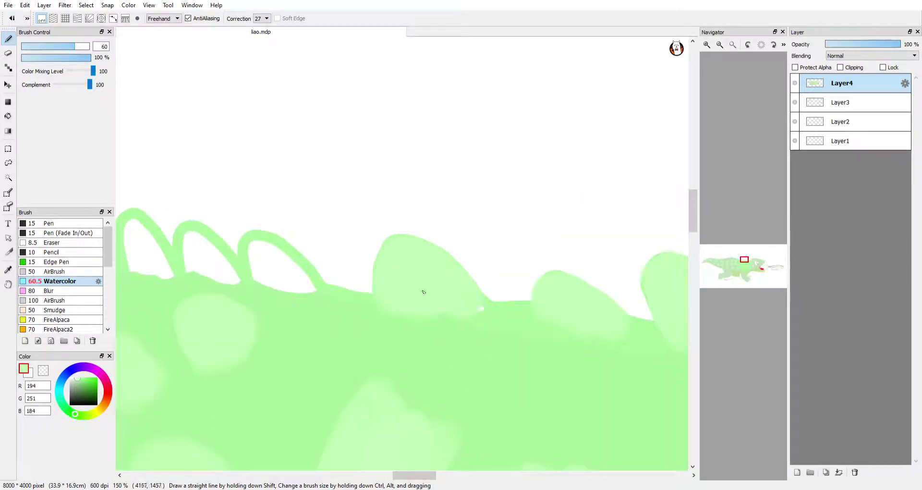
scroll(485, 313, "left", 1)
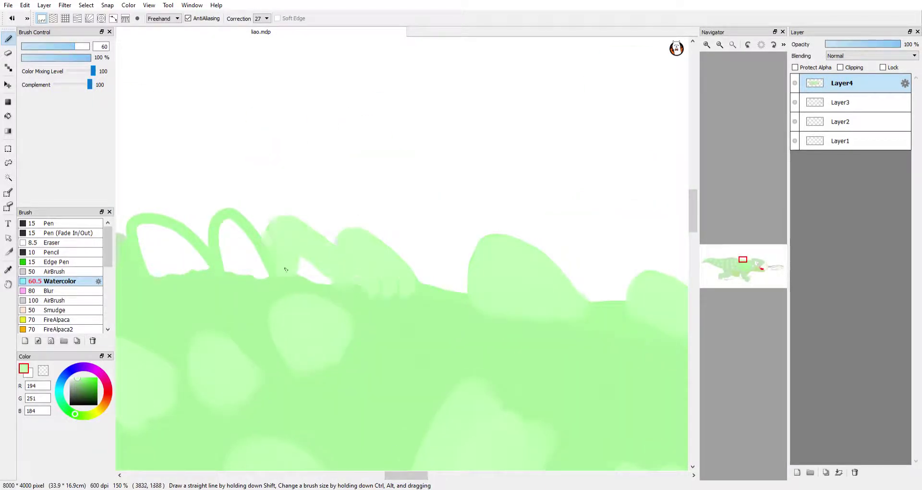
scroll(289, 274, "left", 5)
mouse_move(450, 246)
left_mouse_down()
mouse_move(410, 163)
mouse_move(428, 123)
mouse_move(528, 158)
left_mouse_up()
Step: Paint the spikes along the trunk's back in the same light green
scroll(410, 163, "down", 2)
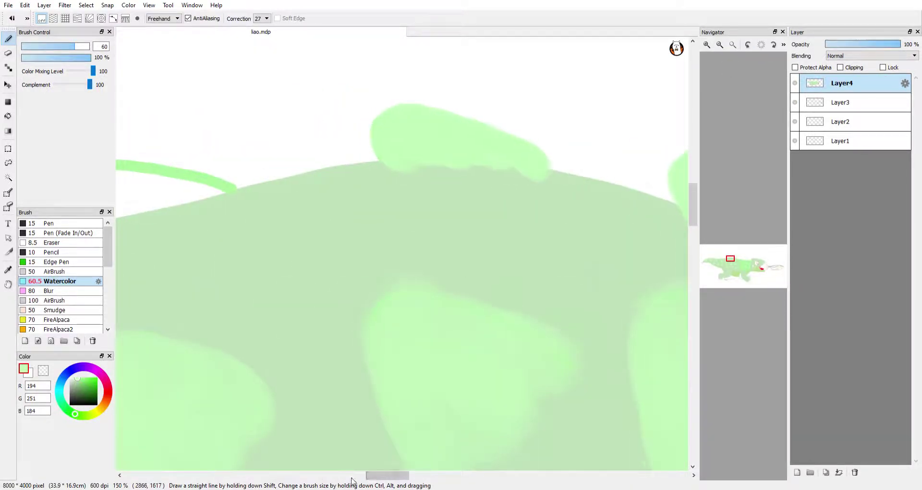
scroll(353, 480, "left", 2)
mouse_move(331, 206)
left_mouse_down()
mouse_move(470, 190)
mouse_move(509, 226)
left_mouse_up()
scroll(509, 225, "left", 2)
mouse_move(331, 284)
left_mouse_down()
mouse_move(363, 208)
mouse_move(387, 237)
left_mouse_up()
Step: Paint the spikes along the top of the tail in light green, undoing the rough strokes on one spike
scroll(387, 236, "left", 2)
mouse_move(298, 206)
left_mouse_down()
mouse_move(488, 258)
mouse_move(458, 253)
left_mouse_up()
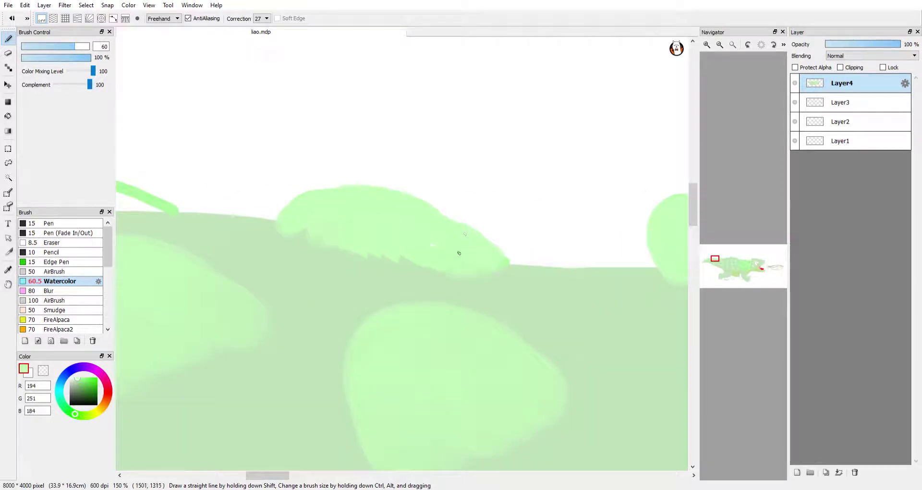
key("ctrl+z")
key("ctrl+z")
scroll(425, 265, "left", 2)
scroll(425, 264, "down", 5)
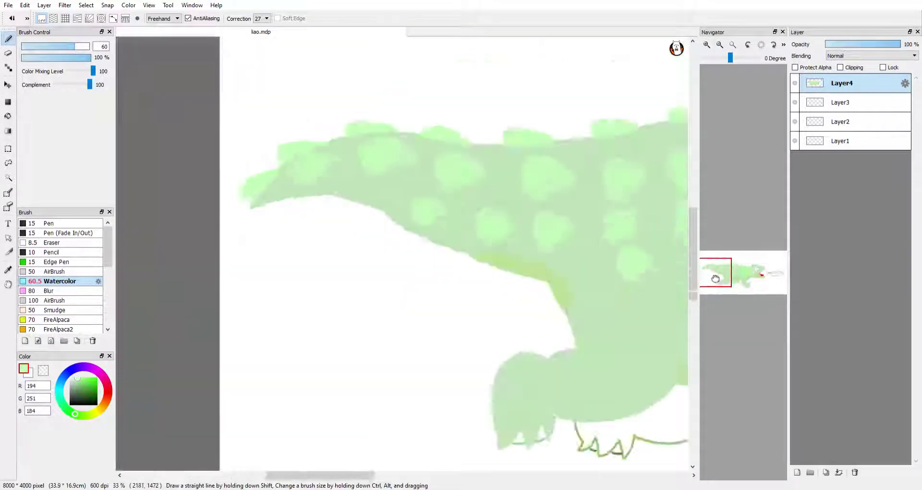
Step: Paint a pale green (191, 224, 184) band along the neck's lower edge above the foreleg with the Watercolor brush at size 63
left_click_drag(718, 280, 752, 280)
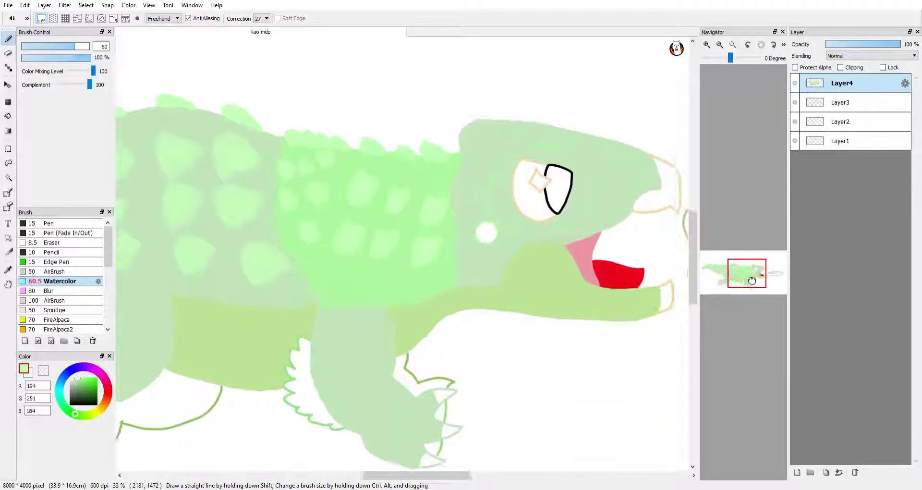
scroll(404, 255, "up", 4)
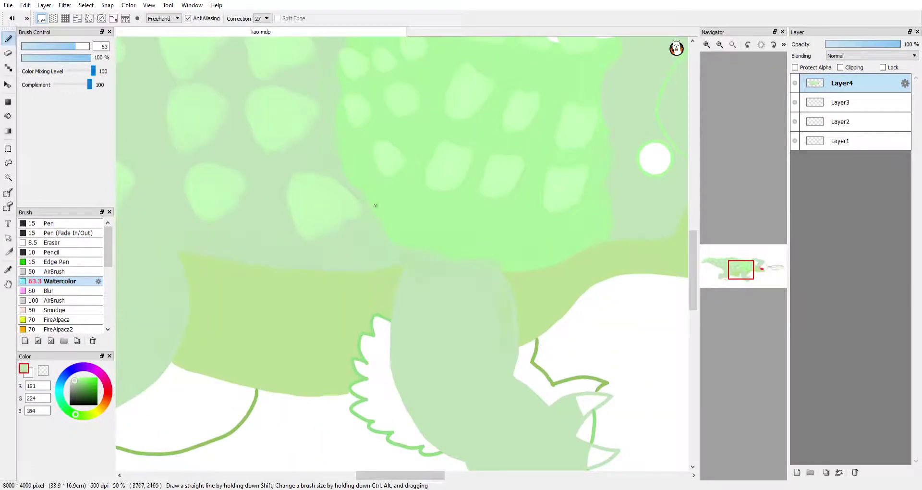
scroll(535, 308, "up", 3)
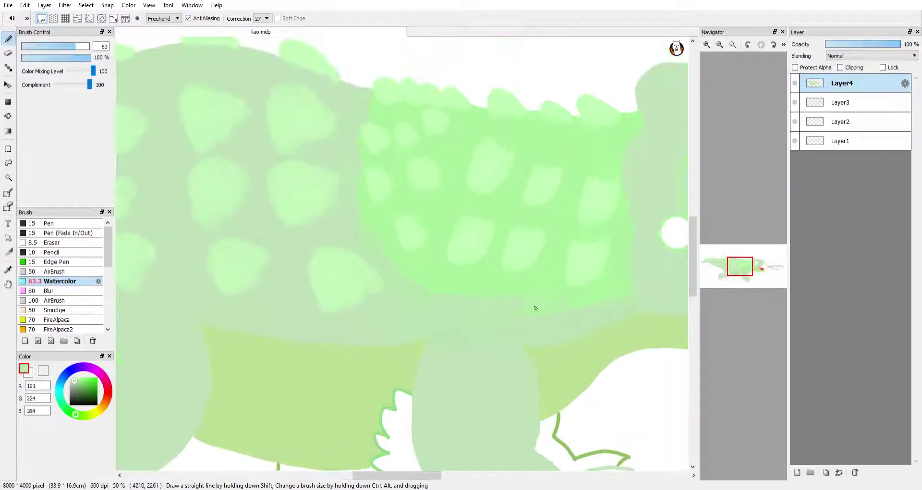
left_click_drag(392, 148, 170, 155)
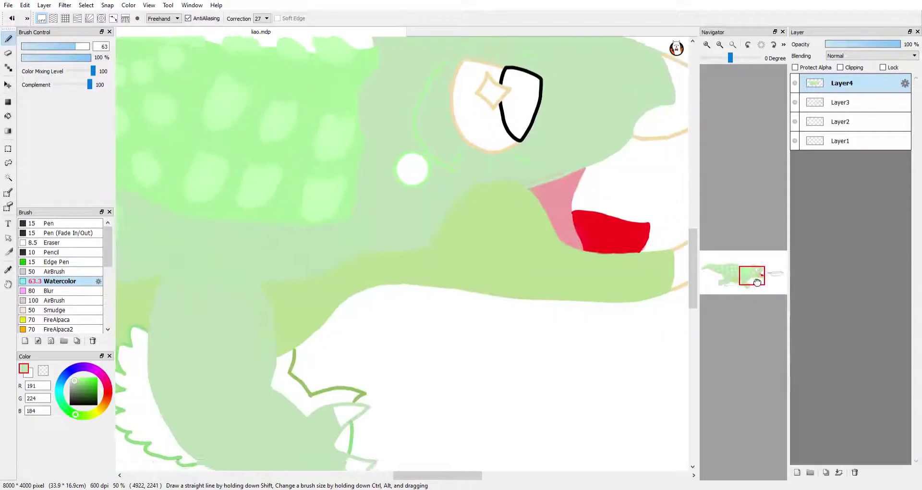
Step: Paint the round cheek spot light green (194, 251, 183), and touch up the neck's lower edge in bright green (169, 238, 156) at size 108
key("i")
left_click(171, 155)
key("b")
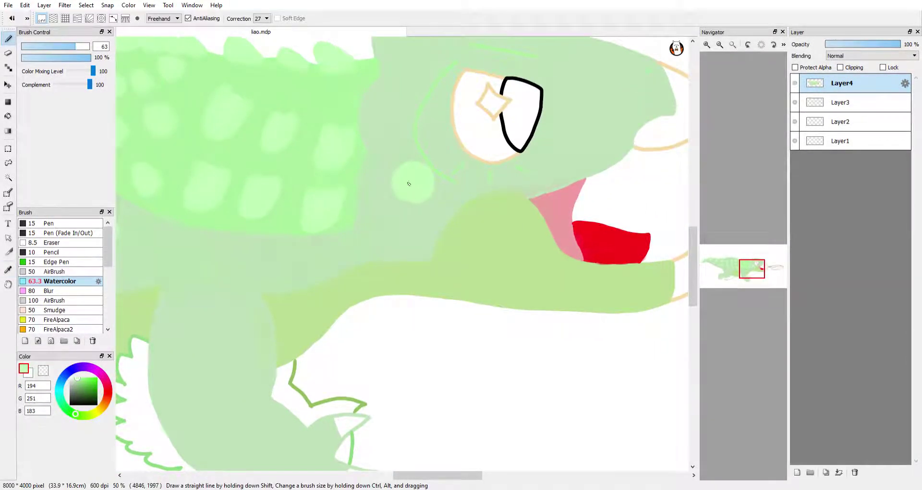
left_click_drag(409, 184, 538, 226)
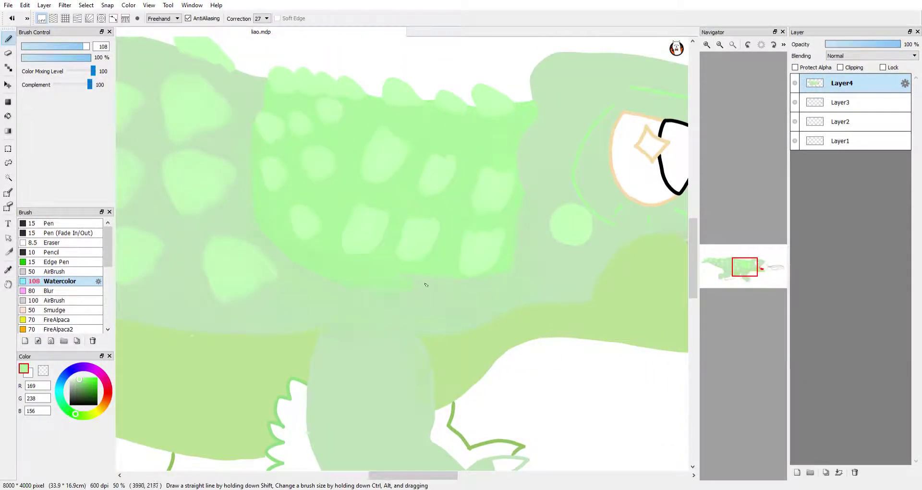
left_click(474, 276, "alt")
Step: Fill the far hind leg with medium green, and colour the frill behind the foreleg light green
mouse_move(754, 278)
left_mouse_down()
mouse_move(743, 286)
mouse_move(726, 275)
mouse_move(745, 292)
mouse_move(751, 269)
mouse_move(724, 282)
left_mouse_up()
key("i")
key("g")
left_click(430, 269)
key("b")
left_click(261, 223, "alt")
scroll(308, 216, "up", 1)
key("w")
left_click(385, 240)
mouse_move(288, 163)
left_mouse_down()
mouse_move(313, 298)
mouse_move(444, 195)
left_mouse_up()
Step: Shade the upper part of the far hind leg in darker green (120, 170, 68), and deselect
left_click(86, 387)
scroll(384, 240, "up", 1)
mouse_move(615, 201)
left_mouse_down()
mouse_move(432, 159)
mouse_move(264, 249)
left_mouse_up()
mouse_move(159, 264)
left_mouse_down()
mouse_move(499, 161)
mouse_move(512, 192)
left_mouse_up()
key("ctrl+d")
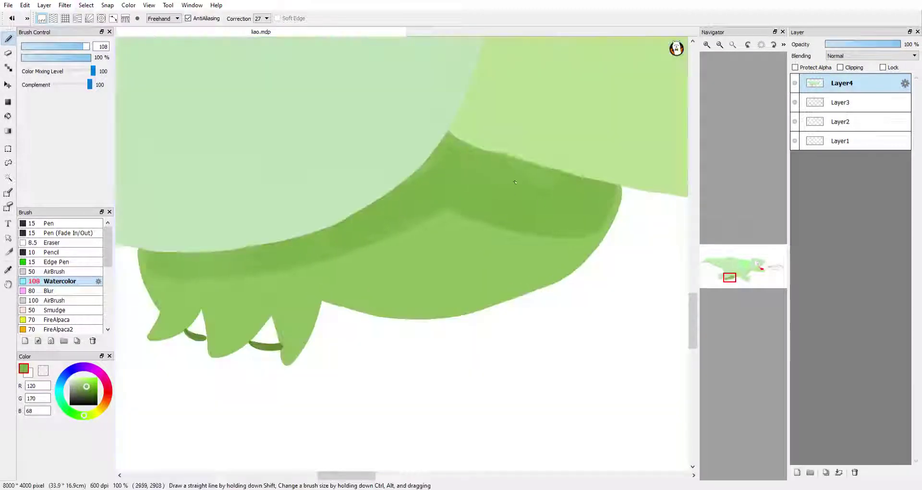
Step: Draw white arcs across the bases of the near hind foot's three claws with the Pen brush at size 15
scroll(478, 175, "down", 2)
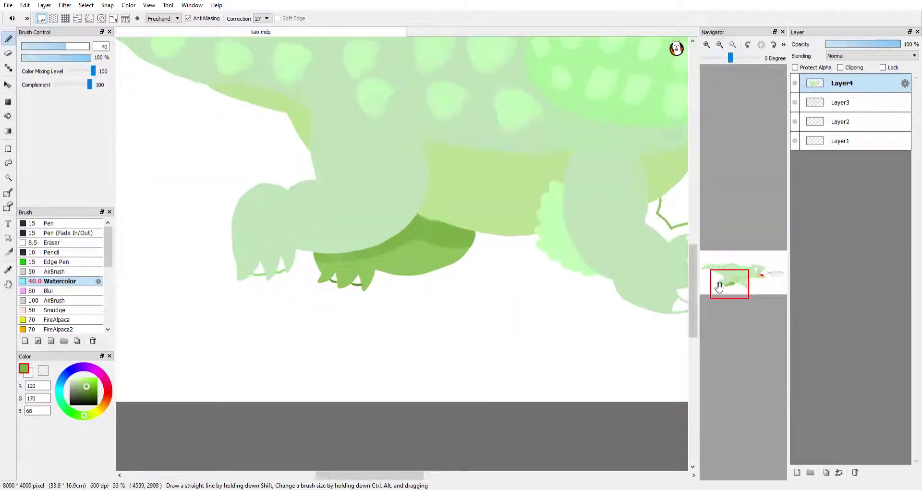
scroll(608, 42, "up", 2)
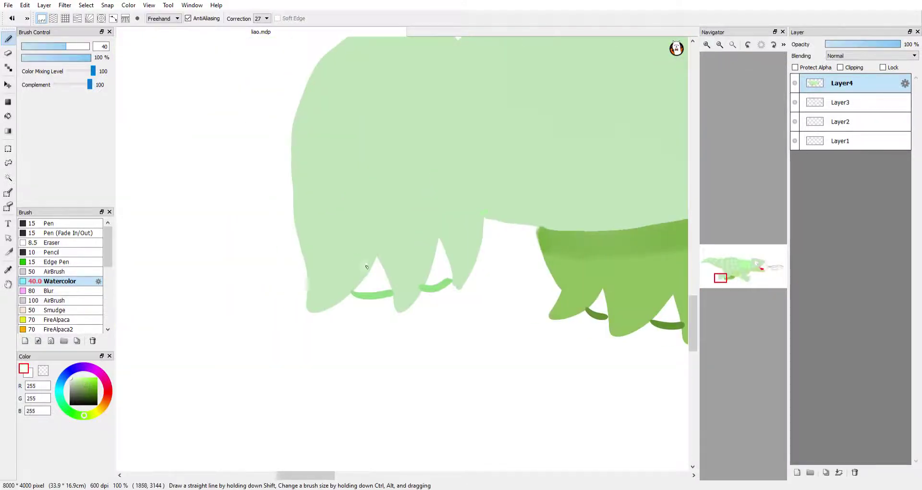
left_click(72, 225)
scroll(349, 287, "up", 1)
left_click_drag(306, 293, 372, 296)
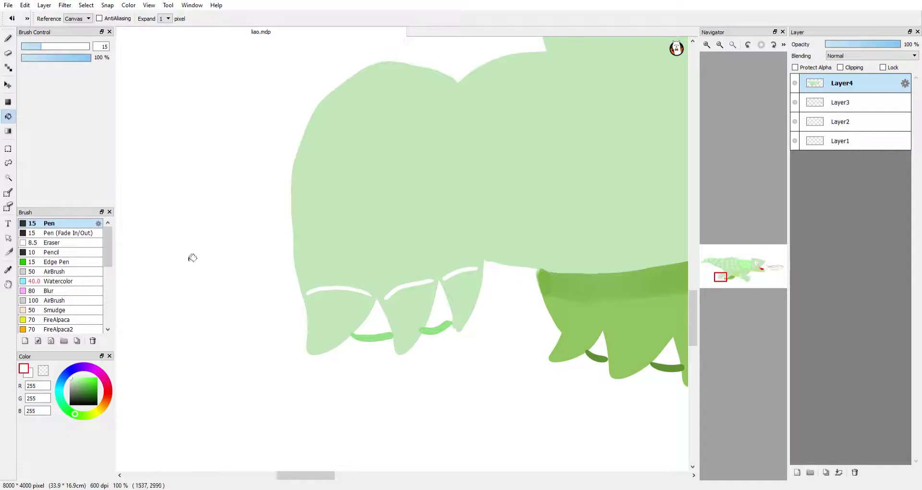
Step: Outline and fill the near hind foot's three claws in white, leaving a pale green rim
scroll(374, 240, "up", 3)
left_click(751, 292)
left_click(720, 278)
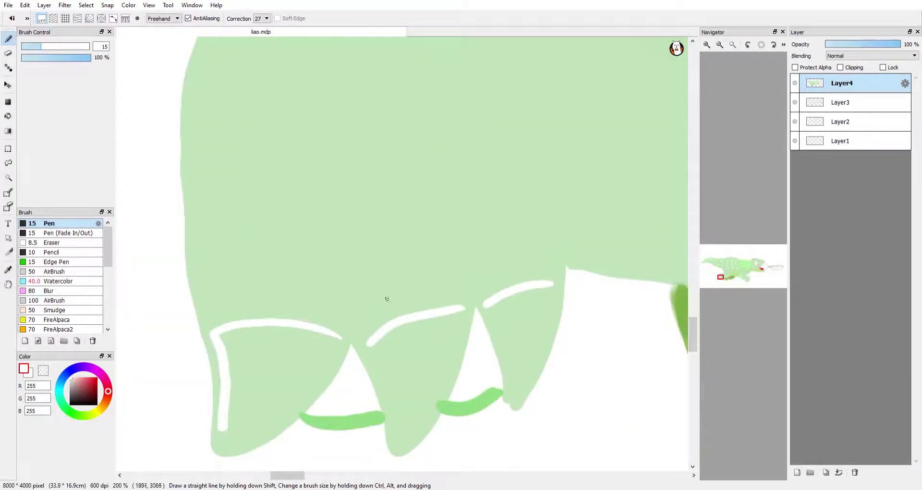
left_click_drag(342, 338, 325, 333)
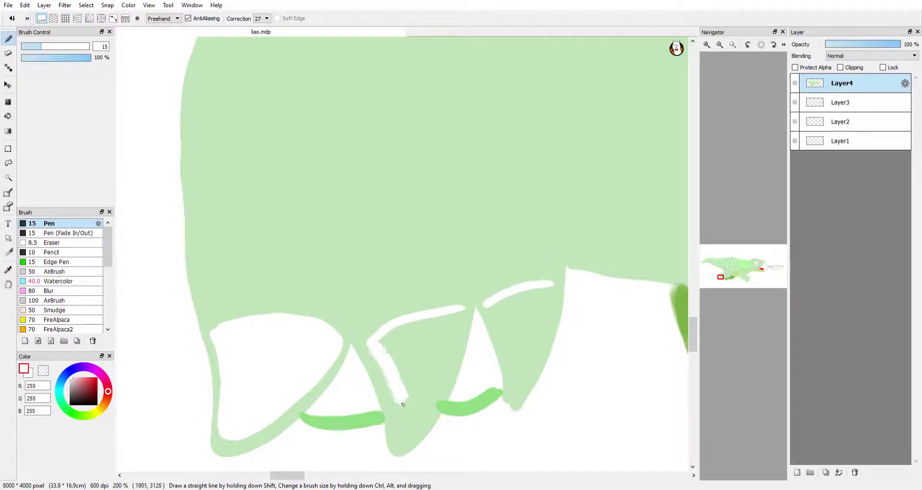
left_click_drag(502, 394, 552, 286)
Step: Touch up the rims of the near hind foot's claws in pale green (192, 225, 186)
left_click(720, 44)
left_click(726, 295)
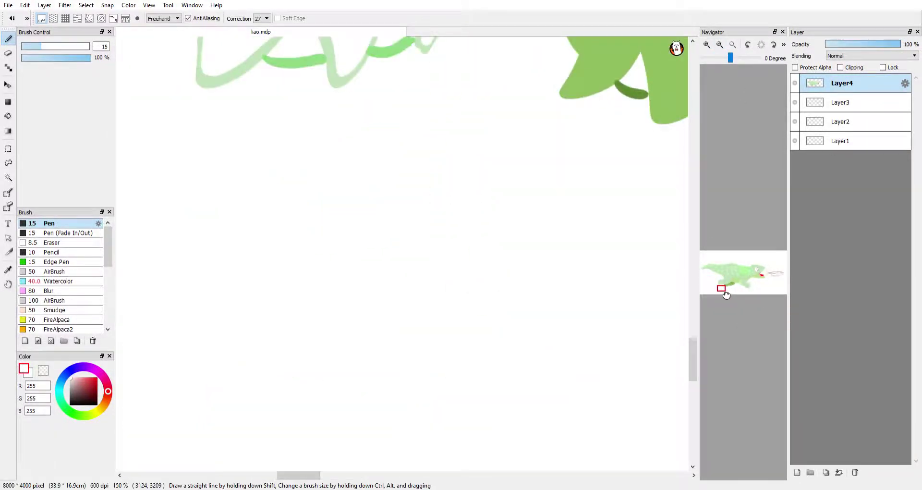
left_click(707, 273)
scroll(514, 206, "up", 2)
left_click(154, 123, "alt")
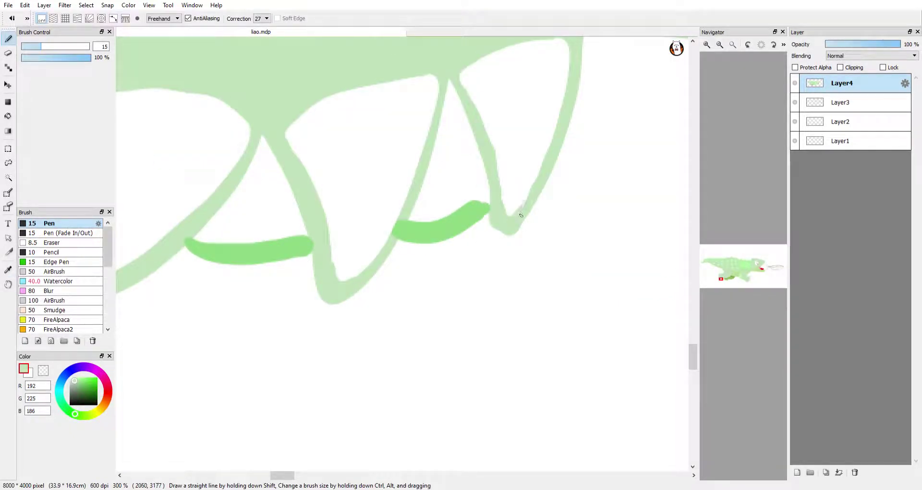
Step: Paint the insides of the far hind foot's three claws white with the Pen brush, keeping a green rim
left_click(336, 275, "alt")
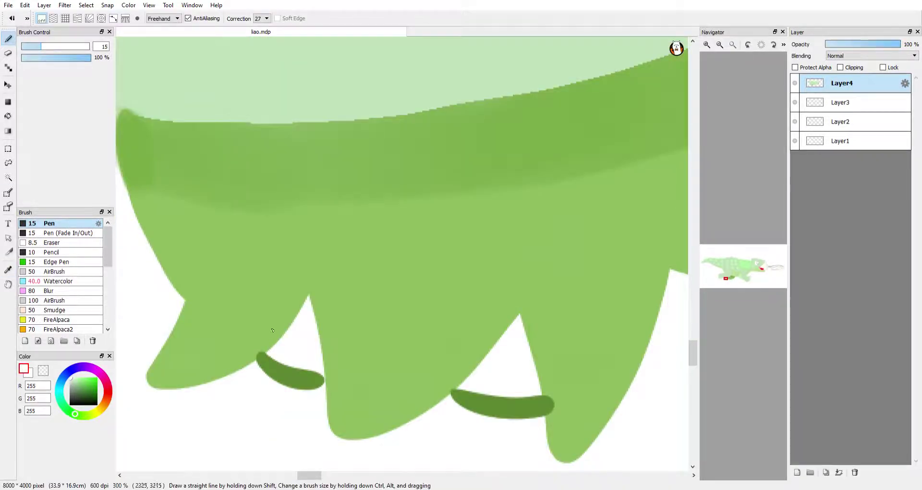
key("ctrl+z")
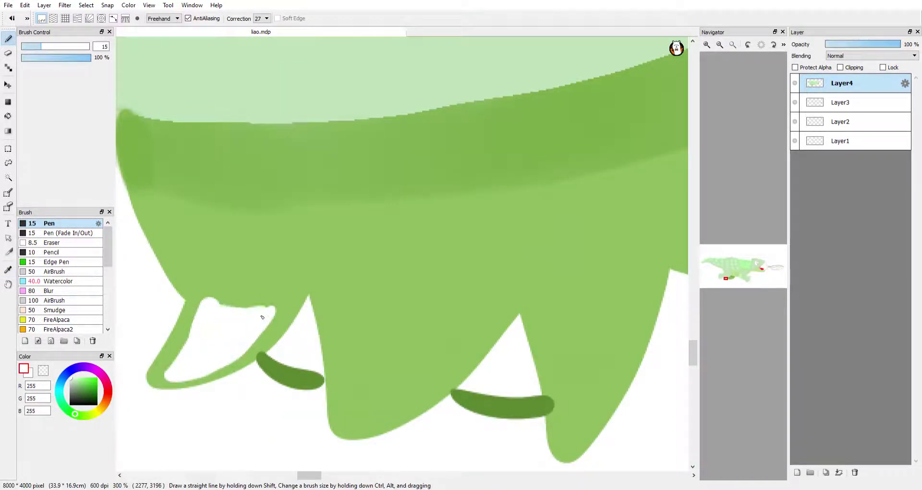
mouse_move(392, 315)
left_mouse_down()
mouse_move(379, 319)
mouse_move(394, 331)
left_mouse_up()
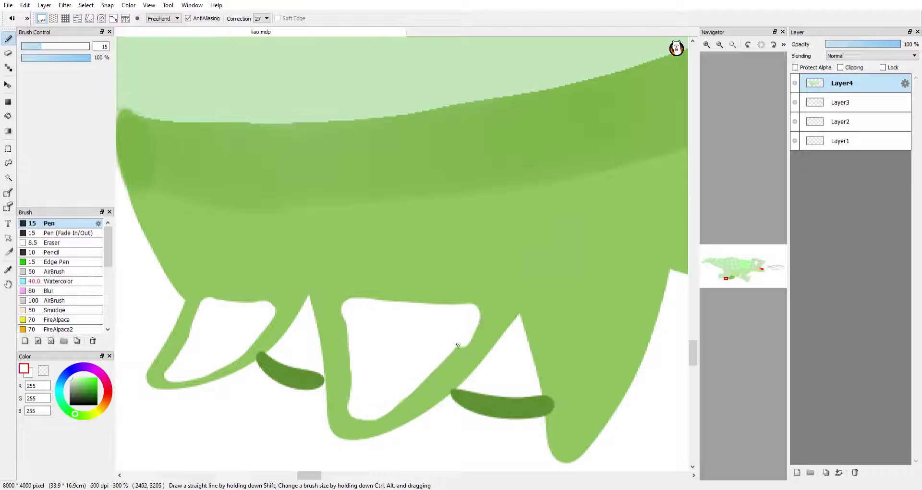
left_click_drag(568, 319, 571, 408)
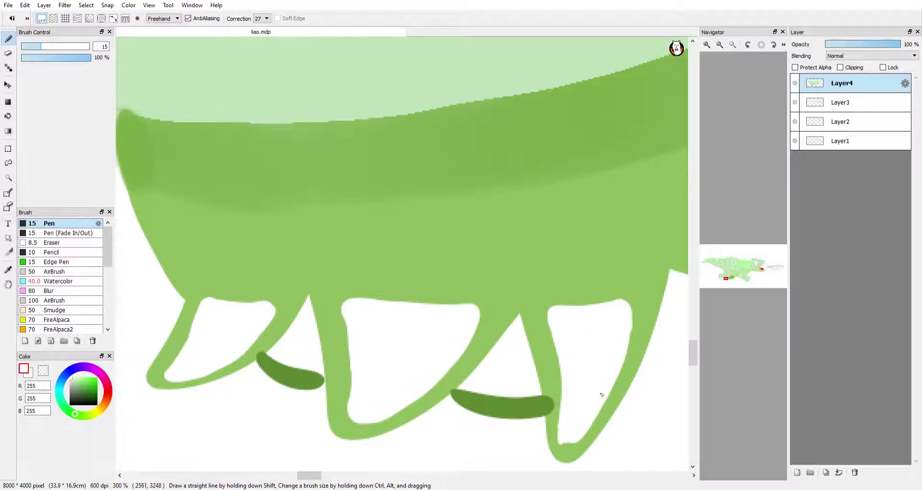
key("ctrl+minus")
key("ctrl+minus")
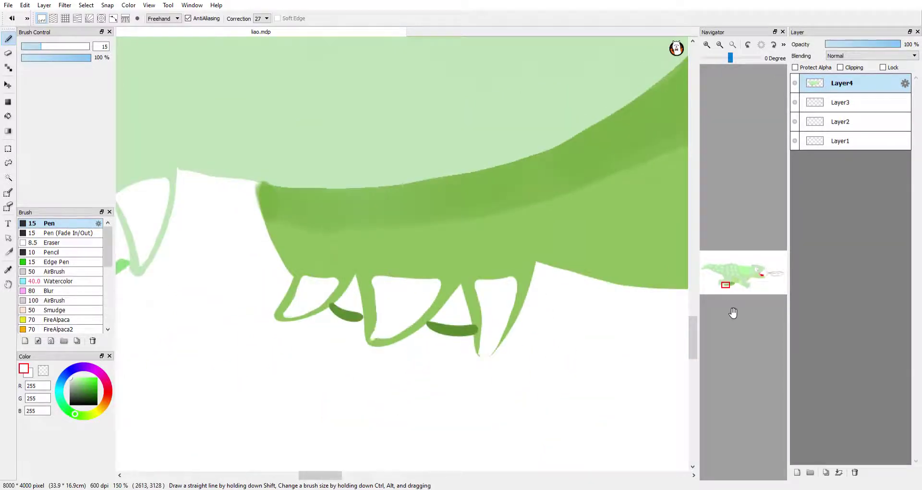
Step: Fill the gaps between the near front foot's claws in green (142, 215, 129), keeping the claws white
mouse_move(748, 292)
left_mouse_down()
mouse_move(729, 286)
mouse_move(749, 281)
left_mouse_up()
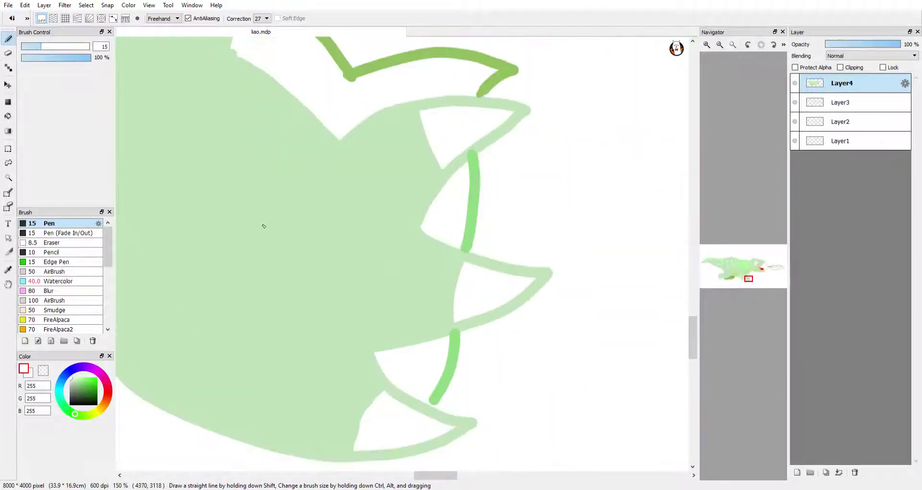
left_click(320, 151, "alt")
scroll(661, 142, "up", 4)
key("b")
left_click(60, 281)
mouse_move(226, 144)
left_mouse_down()
mouse_move(300, 309)
mouse_move(411, 247)
left_mouse_up()
mouse_move(267, 244)
left_mouse_down()
mouse_move(250, 140)
mouse_move(231, 158)
mouse_move(269, 249)
mouse_move(226, 158)
mouse_move(210, 221)
left_mouse_up()
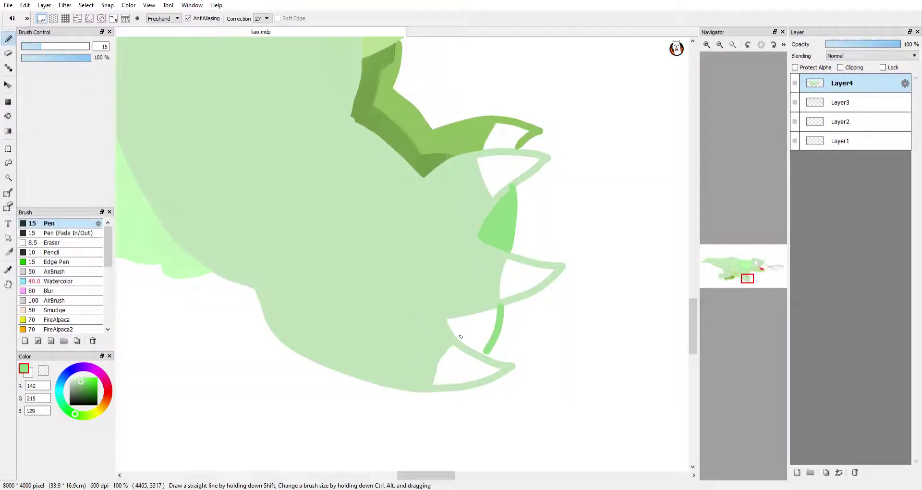
key("g")
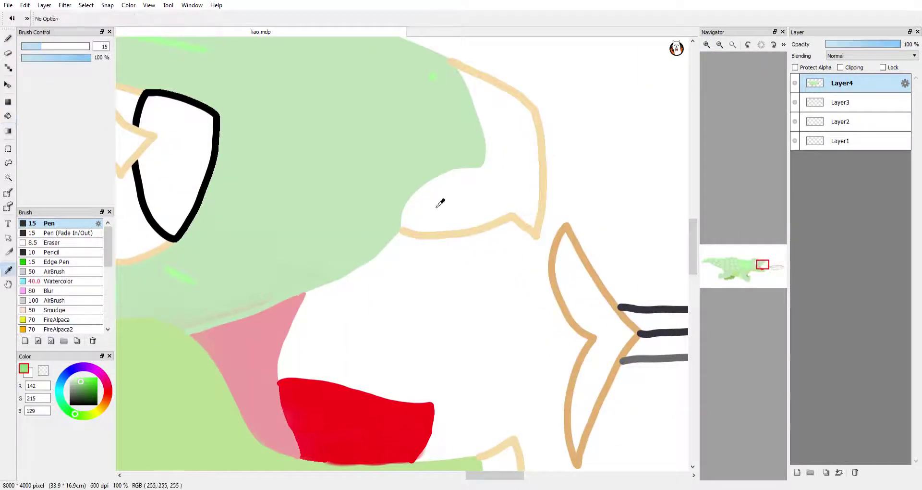
Step: Fill the dinosaur's iris in tan (220, 189, 132) and its pupil in black, leaving the star highlight white
key("b")
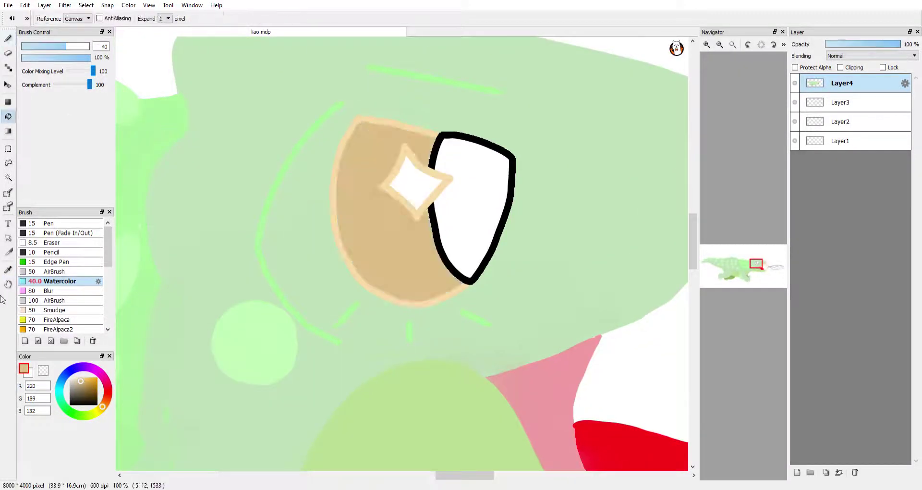
left_click(411, 185)
left_click(706, 46)
scroll(618, 191, "up", 3)
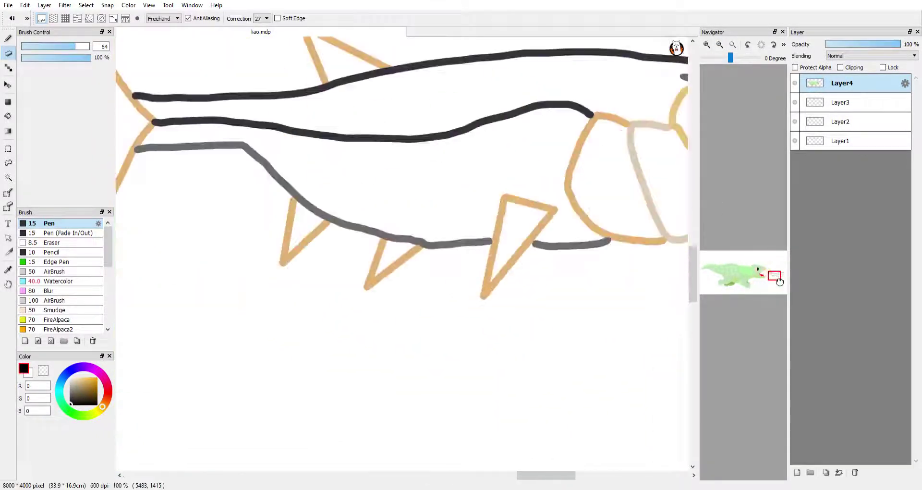
Step: Select the fish's head and gill areas and paint them beige and orange (229, 178, 114) with the Watercolor brush at size 40
left_click(8, 176)
left_click(600, 269)
left_click(7, 38)
left_click(51, 280)
left_click_drag(461, 250, 465, 372)
left_click_drag(480, 269, 616, 223)
left_click_drag(399, 240, 451, 336)
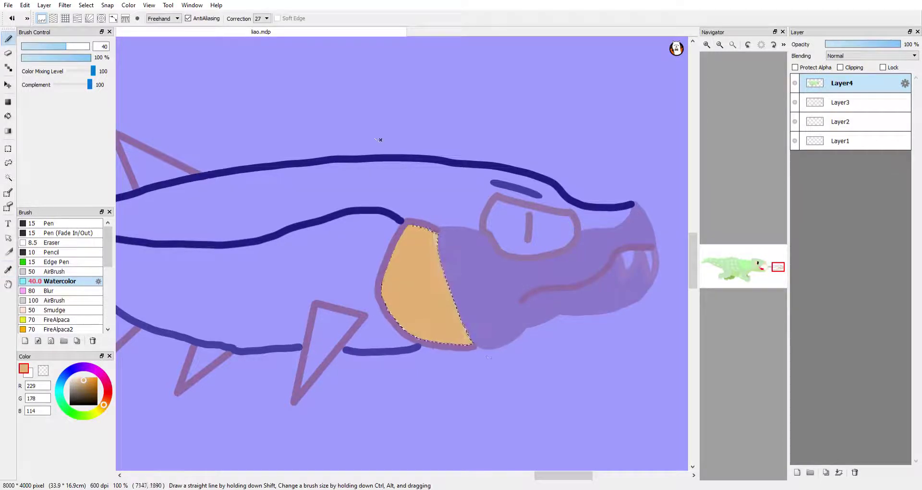
Step: Fill the fish's body with a dark navy back and grey (108, 108, 108) belly, and its fins in orange shades
left_click(8, 115)
left_click(75, 398)
left_click(151, 323)
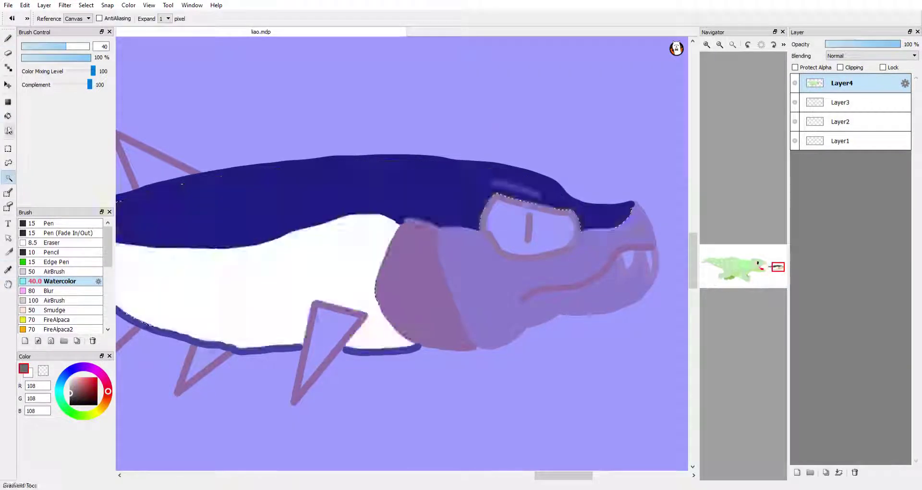
left_click(372, 232)
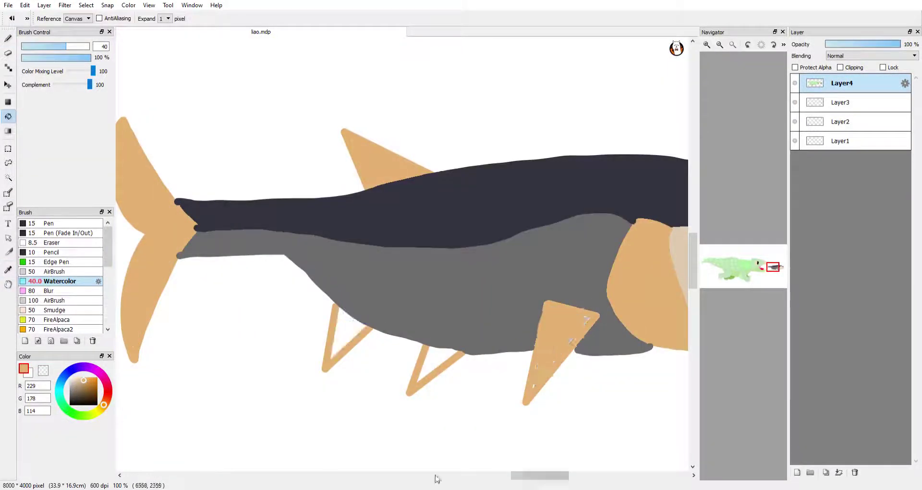
left_click(258, 347)
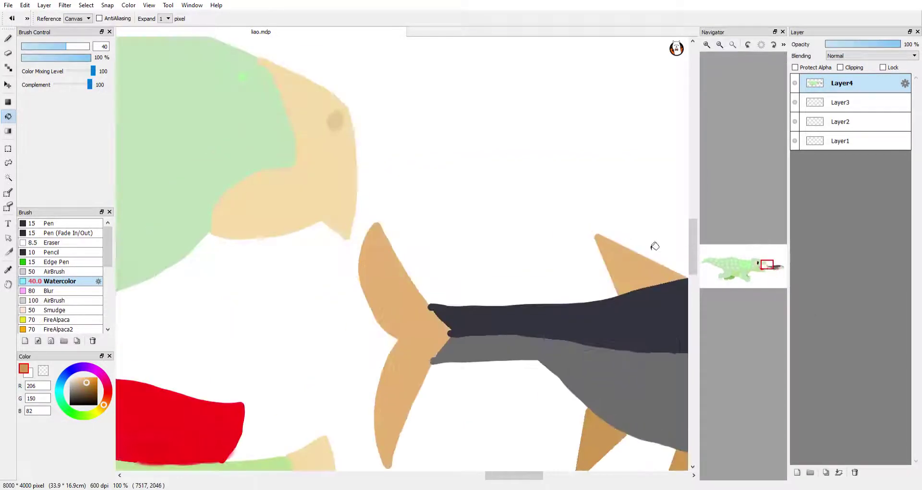
Step: Colour the fish's eye yellow on Layer4 and paint its vertical black pupil with the Watercolor brush at size 10.4
left_click(8, 39)
scroll(661, 156, "up", 3)
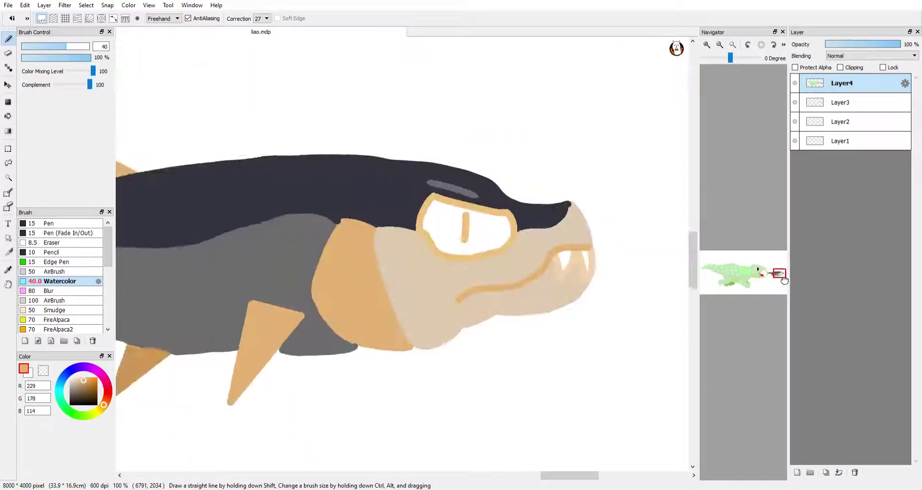
key("ctrl+Down")
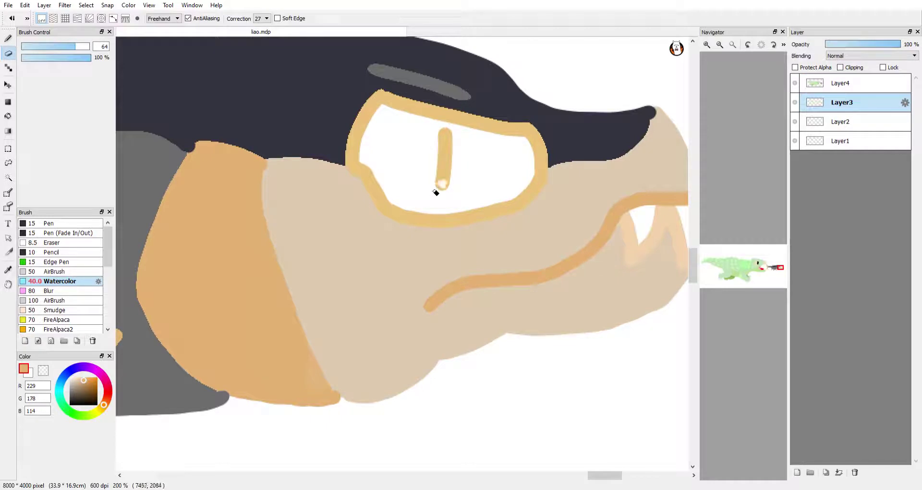
left_click(844, 88)
key("ctrl+z")
key("b")
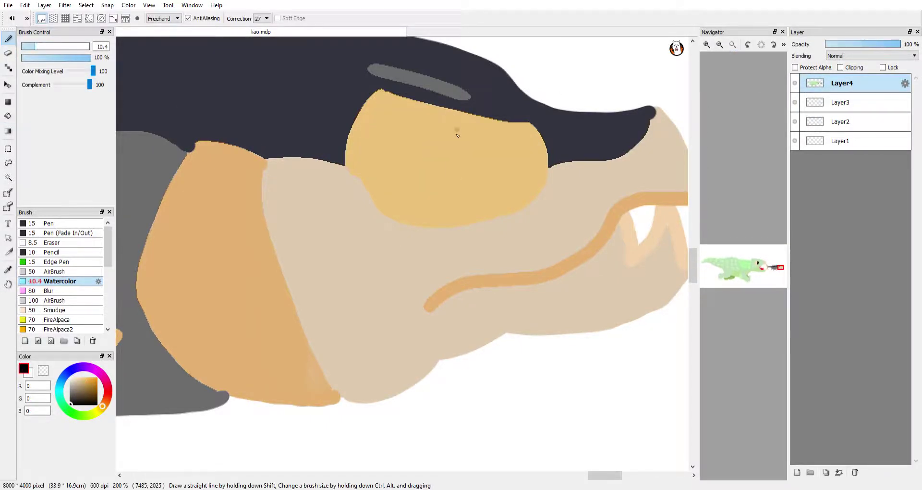
left_click_drag(454, 128, 450, 190)
Step: Paint the Layer1 background in broad horizontal green bands with large Watercolor strokes, light at the top and darker towards the bottom
scroll(705, 59, "down", 3)
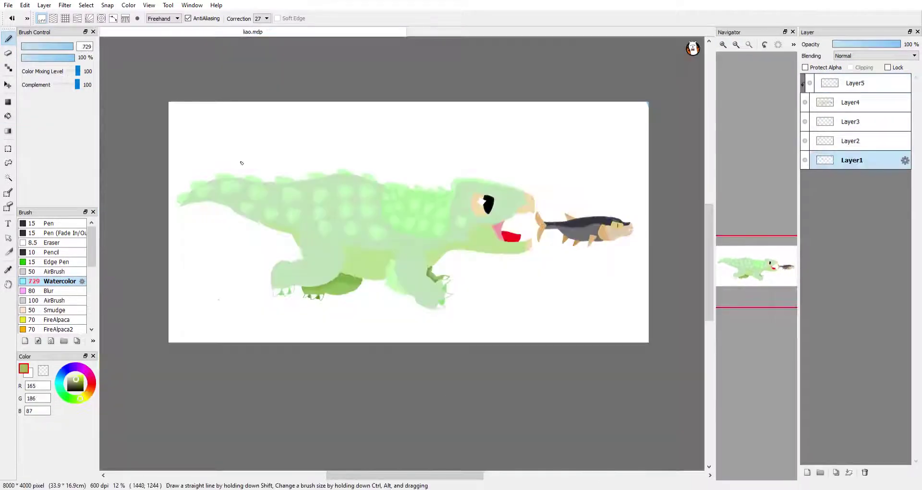
mouse_move(192, 120)
left_mouse_down()
mouse_move(288, 269)
mouse_move(480, 139)
mouse_move(707, 176)
mouse_move(601, 288)
mouse_move(297, 297)
mouse_move(216, 125)
mouse_move(639, 154)
left_mouse_up()
left_click(240, 158, "alt")
left_click_drag(240, 158, 499, 172)
mouse_move(273, 209)
left_mouse_down()
mouse_move(432, 161)
mouse_move(711, 202)
left_mouse_up()
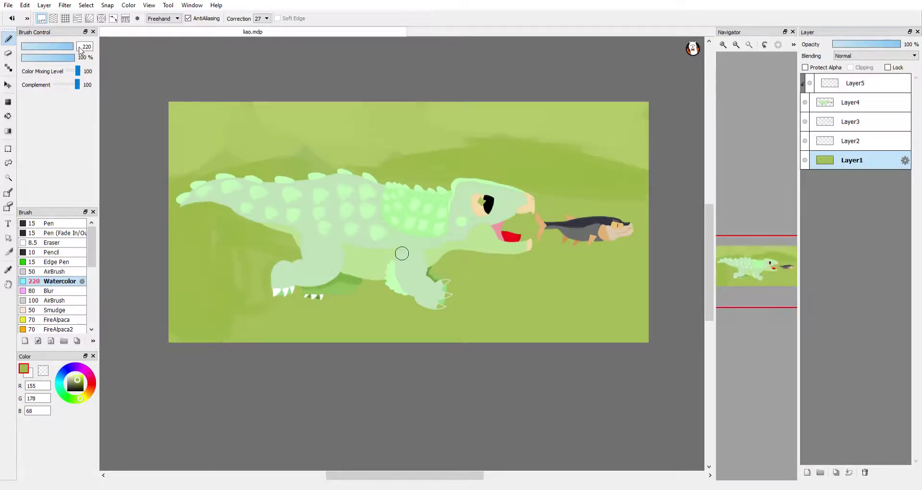
left_click(624, 326, "alt")
mouse_move(192, 269)
left_mouse_down()
mouse_move(335, 342)
mouse_move(265, 328)
mouse_move(429, 299)
mouse_move(347, 326)
mouse_move(616, 294)
mouse_move(643, 307)
left_mouse_up()
Step: Paint darker green around the dinosaur's tail and back, and draw thin white curves above the back, below the tail and under the feet
left_click(56, 223)
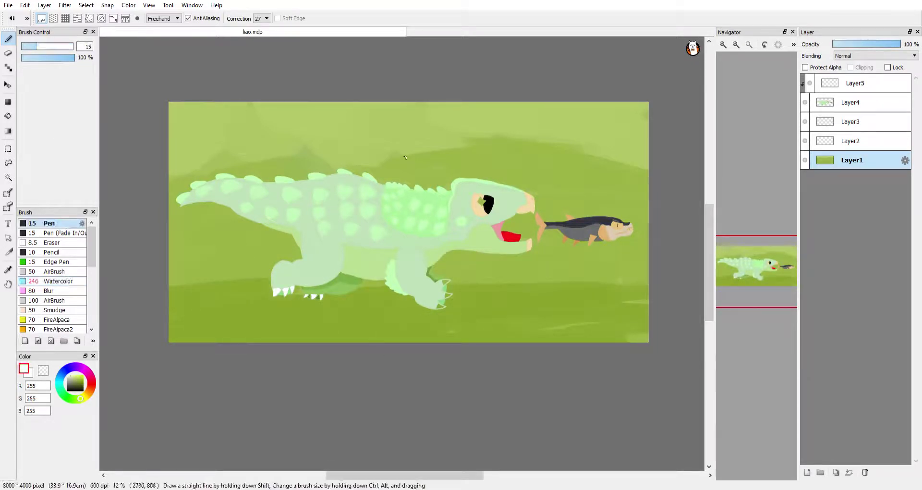
left_click(56, 281)
mouse_move(375, 173)
left_mouse_down()
mouse_move(183, 201)
mouse_move(192, 259)
mouse_move(416, 184)
left_mouse_up()
left_click_drag(148, 266, 126, 262)
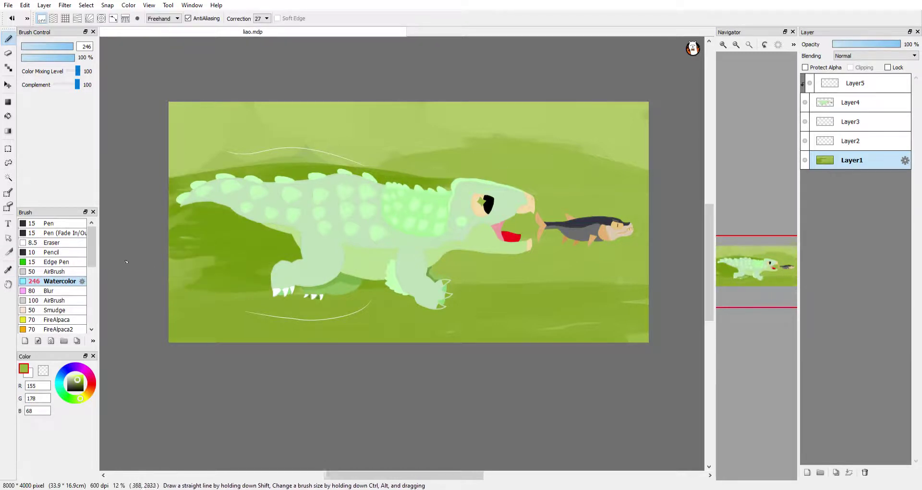
left_click(233, 204, "alt")
left_click_drag(404, 192, 182, 173)
key("ctrl+z")
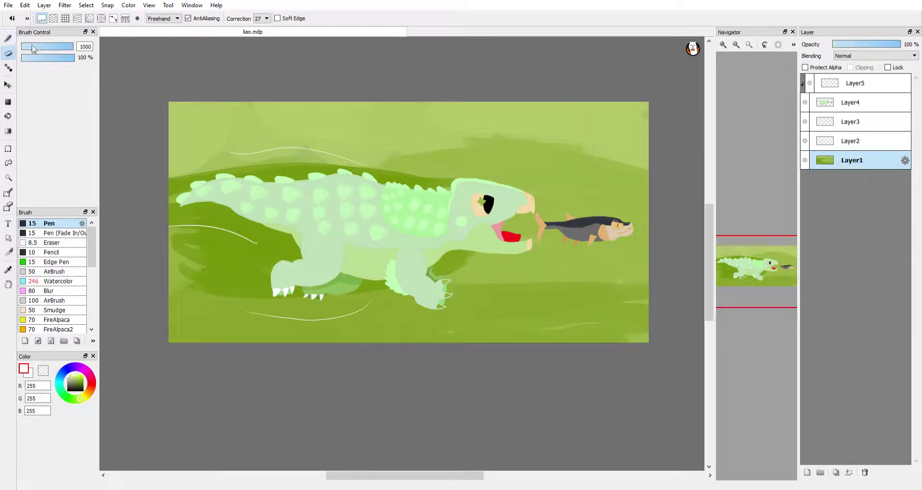
Step: Paint a dark green (119, 150, 16) shadow around the fish on Layer1 with the Watercolor brush at size 246
scroll(757, 269, "up", 4)
left_click_drag(760, 285, 762, 289)
left_click_drag(543, 286, 552, 278)
left_click_drag(514, 328, 502, 330)
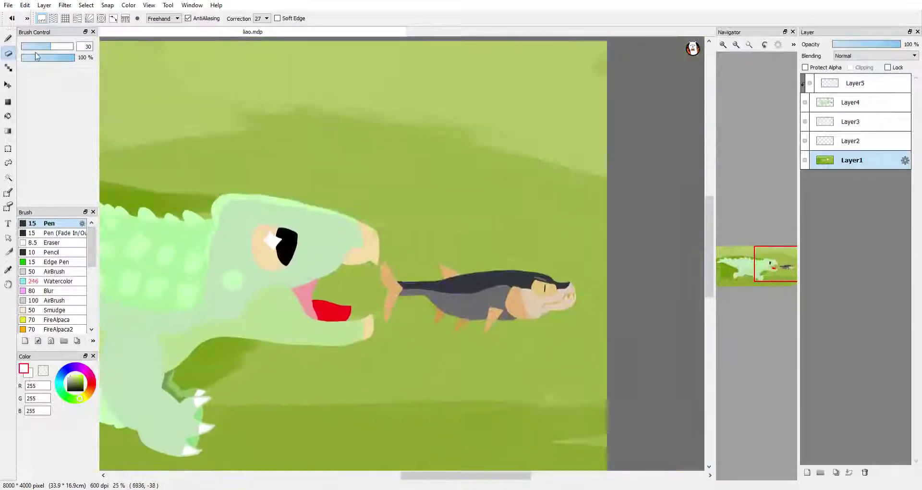
left_click(52, 281)
left_click_drag(530, 317, 432, 332)
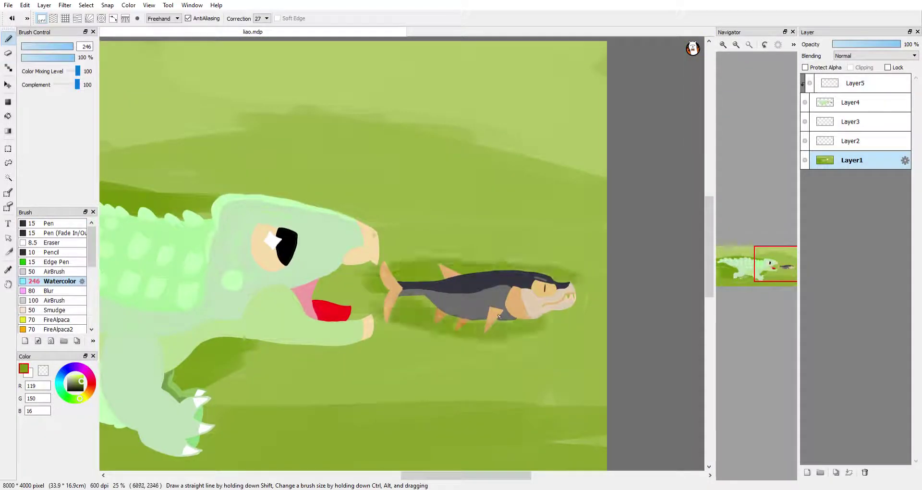
Step: Blend sampled greens into the Layer1 background around the dinosaur's back, lower jaw and front foot
left_click_drag(127, 160, 228, 185)
left_click(228, 184, "alt")
left_click_drag(773, 263, 748, 283)
left_click_drag(770, 282, 735, 276)
left_click(735, 44)
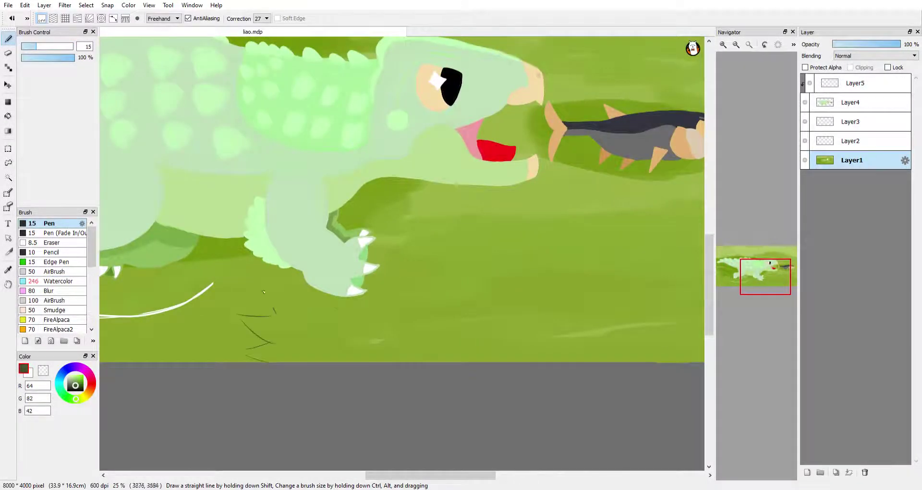
Step: Blend light green (176, 196, 101) into the upper background and paint dark green (116, 148, 11) shading beneath the hind feet
mouse_move(771, 283)
left_mouse_down()
mouse_move(744, 284)
mouse_move(766, 279)
left_mouse_up()
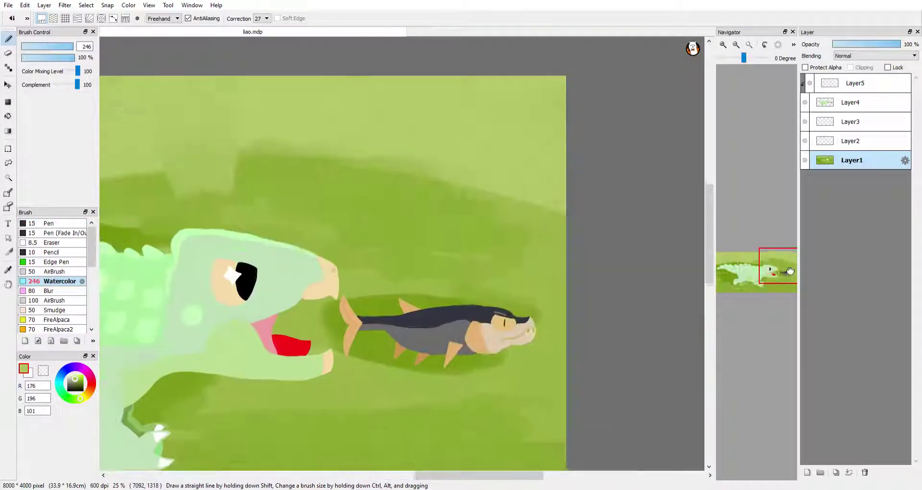
left_click_drag(778, 281, 770, 275)
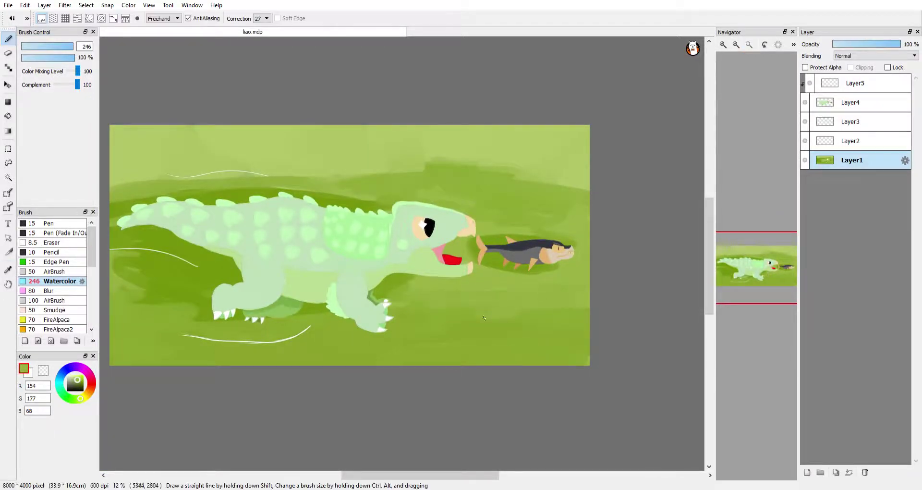
left_click_drag(137, 300, 173, 307)
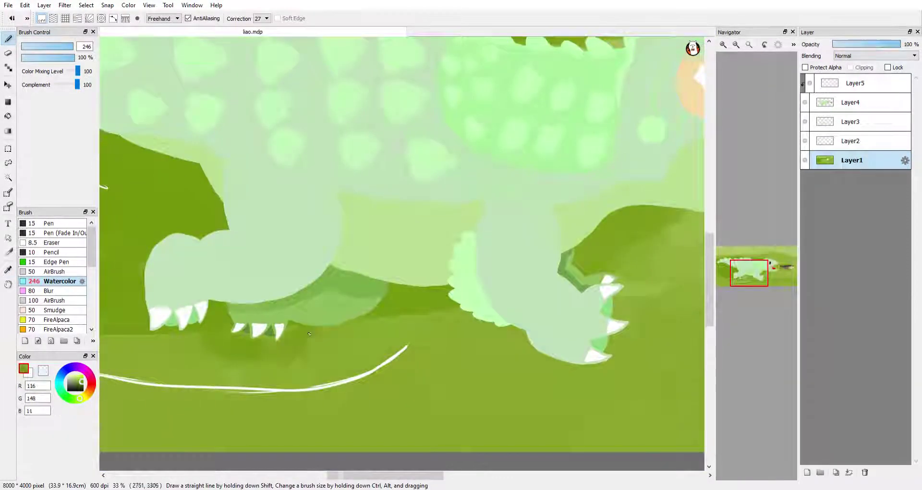
Step: Paint a bubble above the snout on Layer2 with a white rim arc and a dark green (122, 153, 22) interior
left_click(780, 269)
left_click_drag(780, 269, 775, 267)
left_click_drag(469, 184, 451, 187)
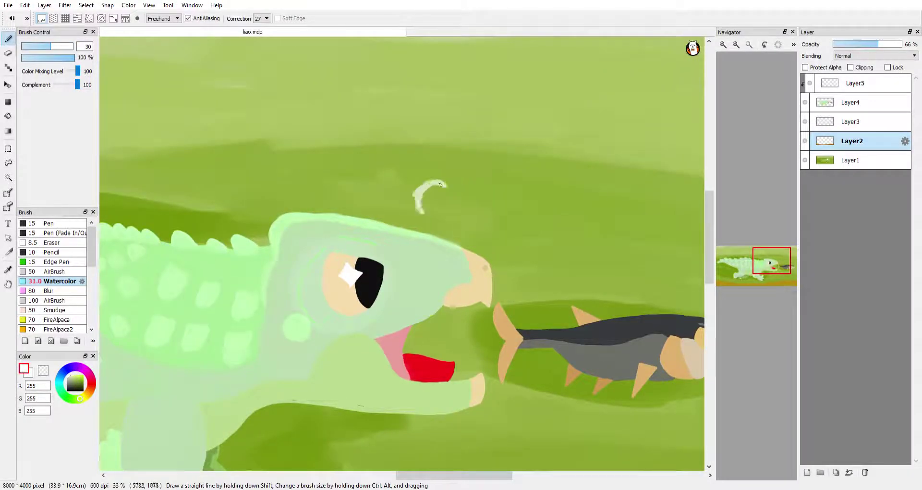
left_click(345, 211, "alt")
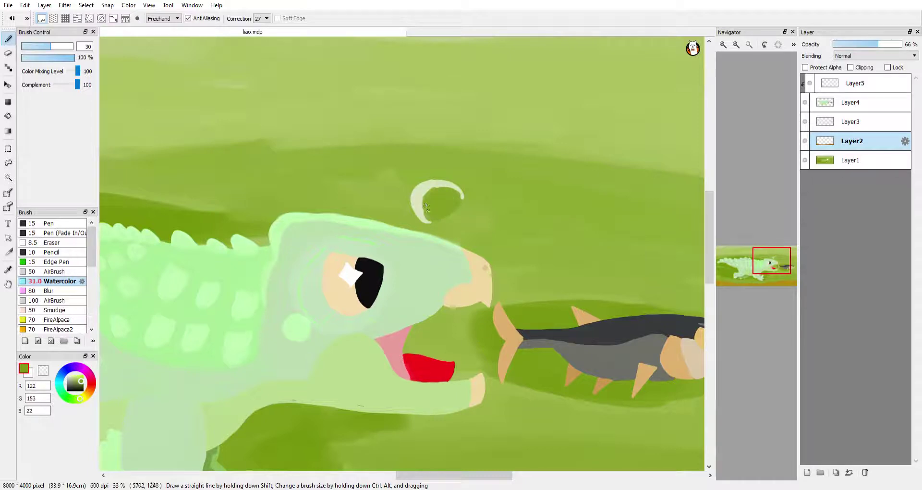
Step: Add a larger white-rimmed bubble behind the first and a small one below it, shading their insides with sampled greens
left_click_drag(771, 260, 770, 264)
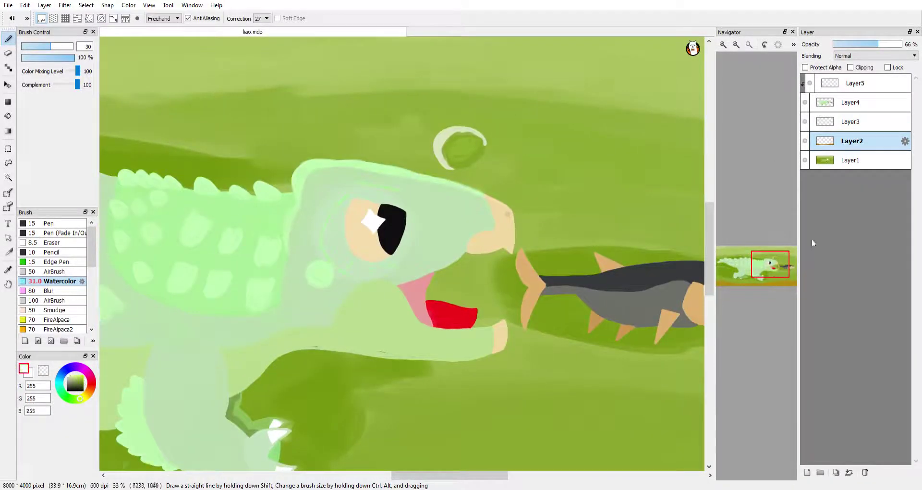
scroll(402, 253, "up", 3)
left_click_drag(468, 262, 481, 253)
left_click(489, 287, "alt")
left_click(478, 261, "alt")
left_click(175, 95, "alt")
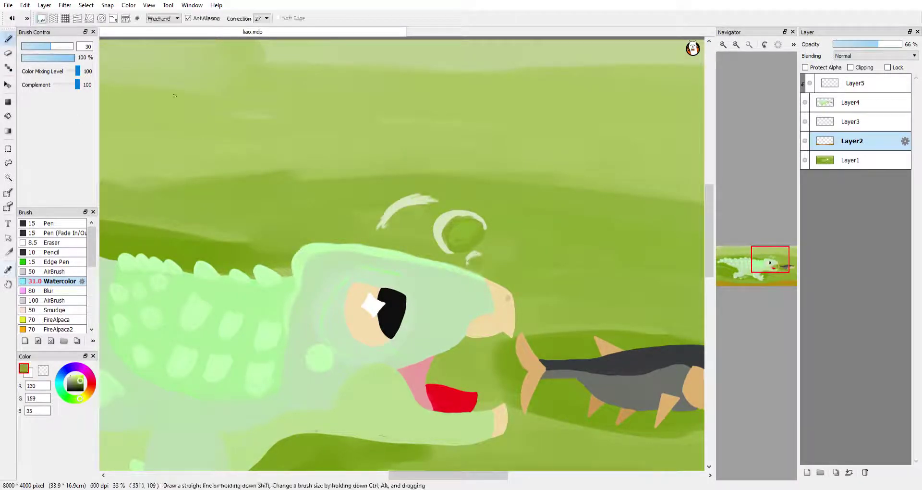
left_click(400, 228, "alt")
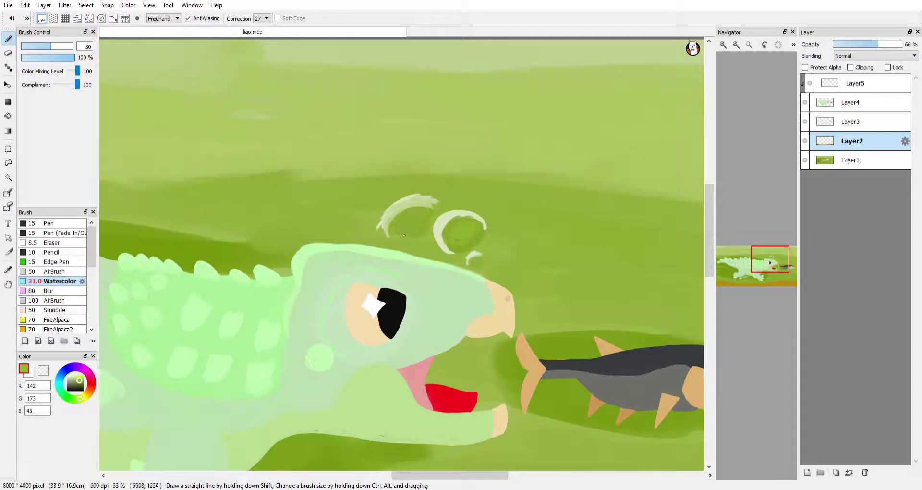
Step: Paint a wide white-rimmed bubble and another small one above the snout, shading their undersides in darker green
left_click_drag(776, 272, 780, 274)
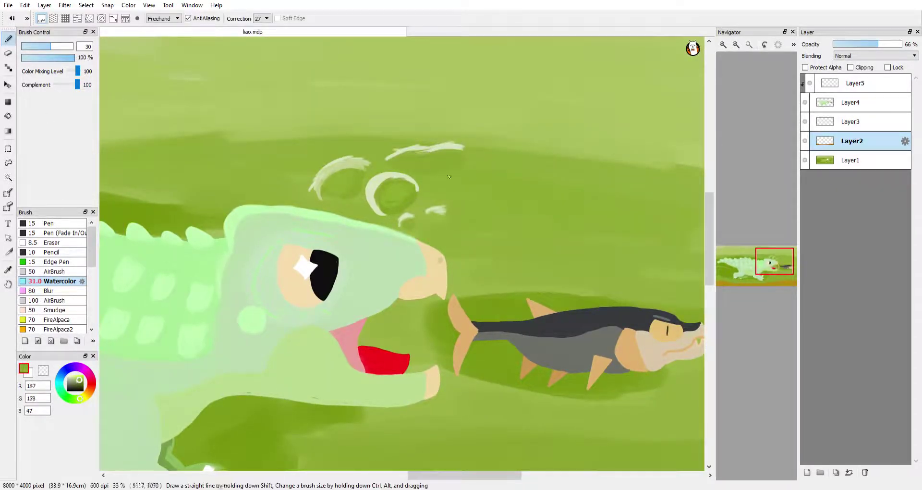
left_click_drag(451, 159, 465, 75)
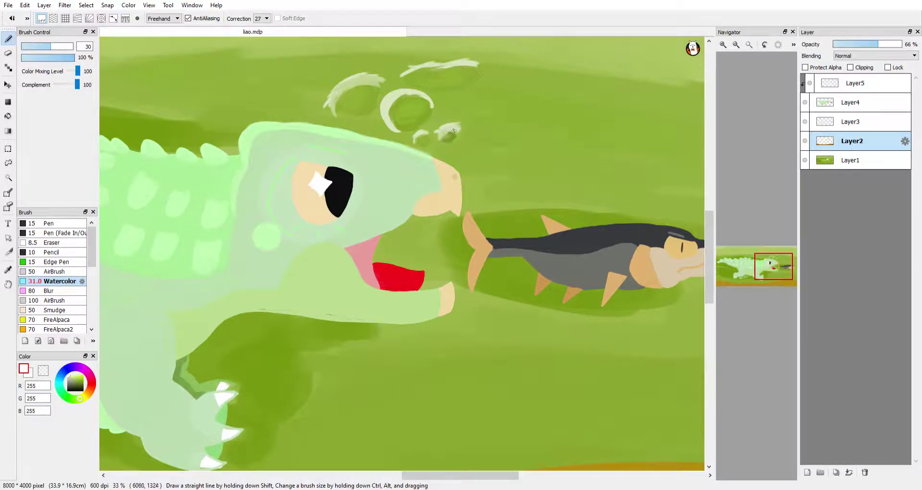
scroll(402, 254, "down", 2)
scroll(514, 262, "up", 4)
left_click(78, 381)
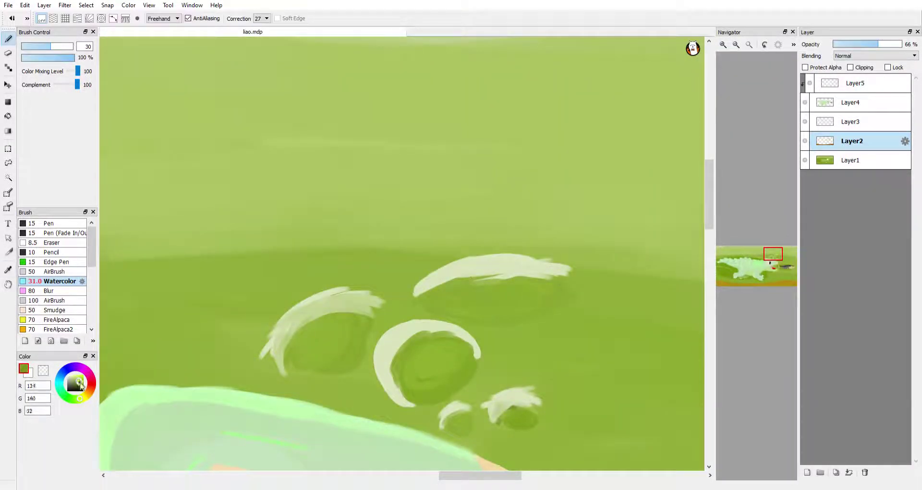
Step: Add a faint white motion line in front of the fish's snout on Layer2 and tidy it with the eraser
scroll(494, 290, "down", 1)
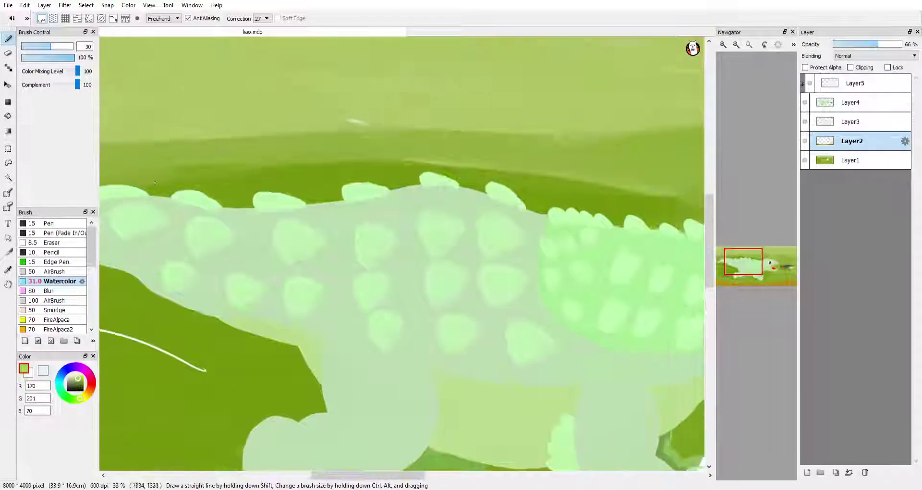
left_click(48, 223)
mouse_move(751, 271)
left_mouse_down()
mouse_move(752, 286)
mouse_move(786, 280)
left_mouse_up()
key("e")
left_click(826, 160)
left_click(811, 141)
key("b")
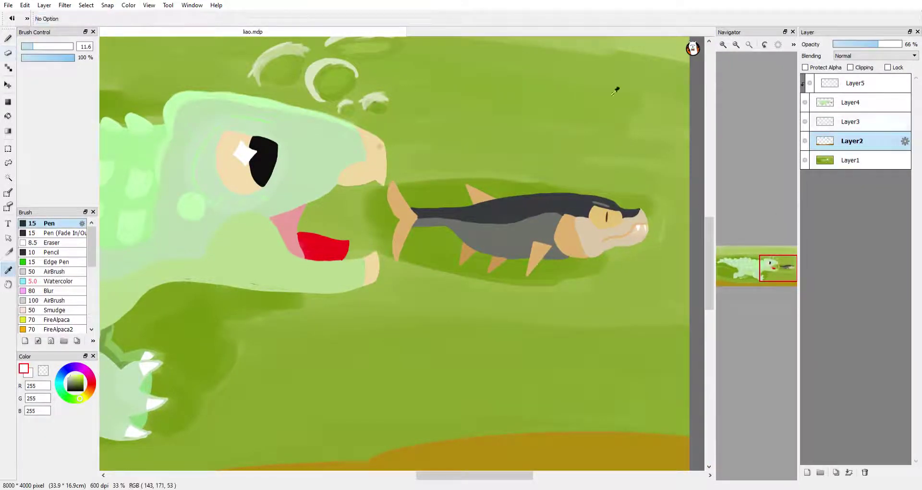
Step: Try to sketch green (58, 132, 65) plant lines over the ground beside the front foot with the Pen brush at size 15
scroll(616, 86, "down", 5)
scroll(616, 240, "up", 5)
left_click_drag(254, 460, 513, 360)
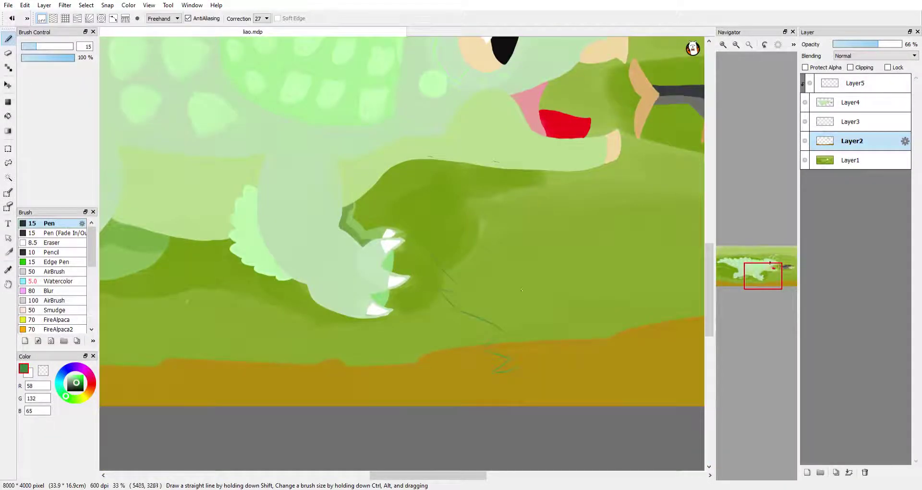
scroll(521, 290, "right", 5)
scroll(615, 170, "up", 1)
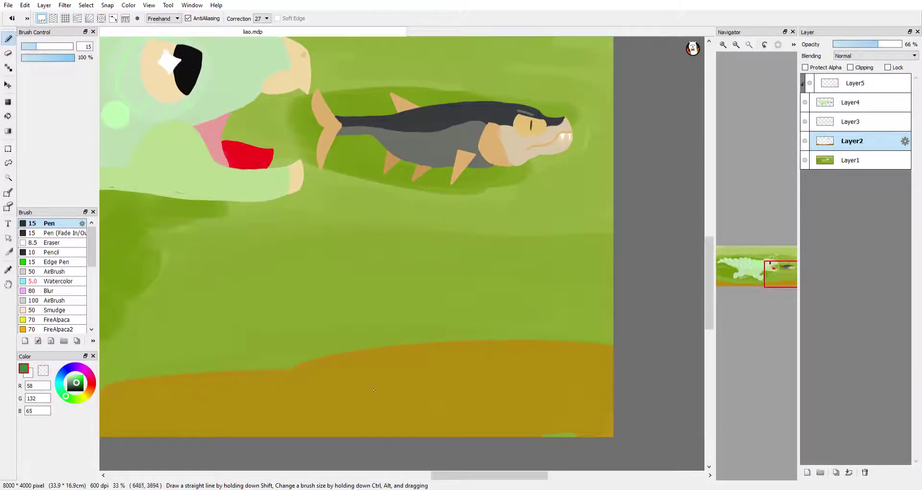
Step: Blend lighter orange (217, 162, 0) streaks into the brown ground on Layer2 with the Watercolor brush at size 65
left_click(53, 281)
left_click(64, 47)
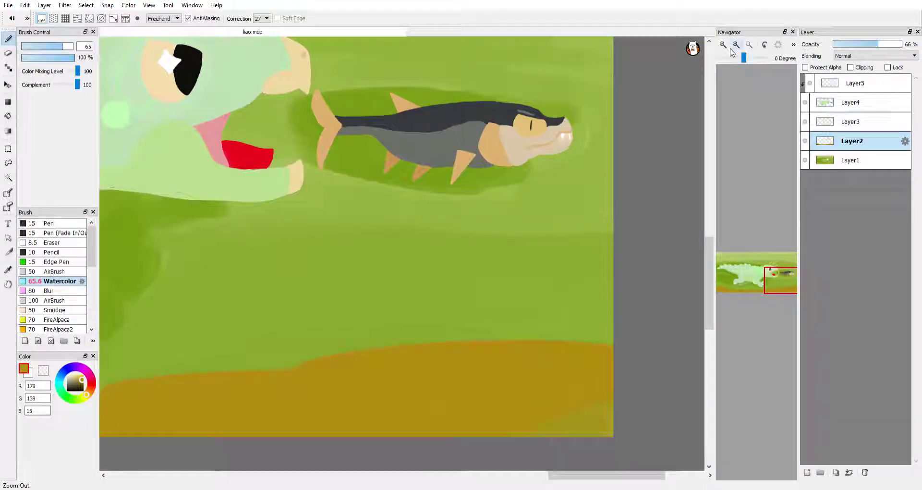
left_click(736, 45)
scroll(399, 306, "up", 1)
scroll(399, 306, "up", 2)
left_click(399, 306, "alt")
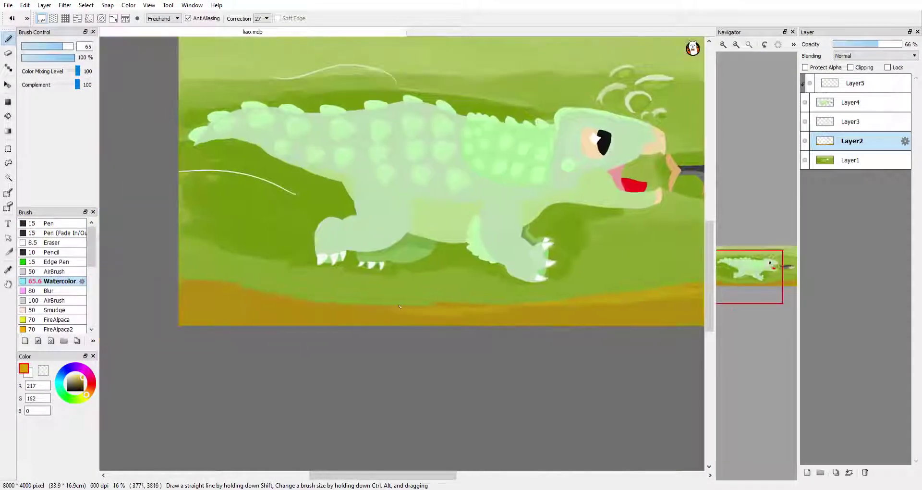